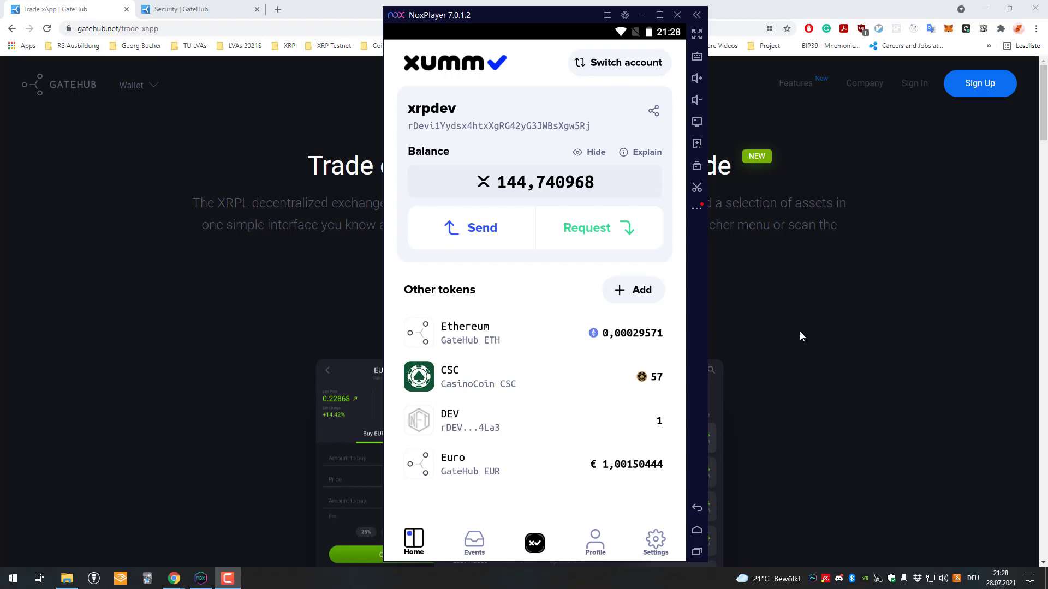
Bring the GateHub Trade xApp page forward in Chrome and look through it
click(335, 183)
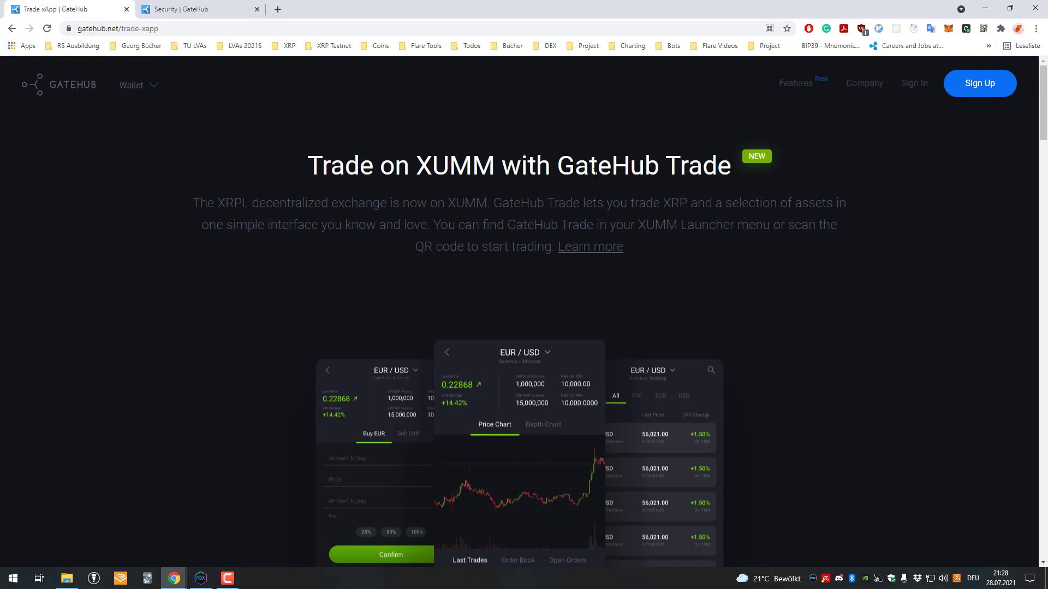
drag(558, 160, 731, 163)
scroll(493, 143, down, 1)
scroll(494, 142, up, 1)
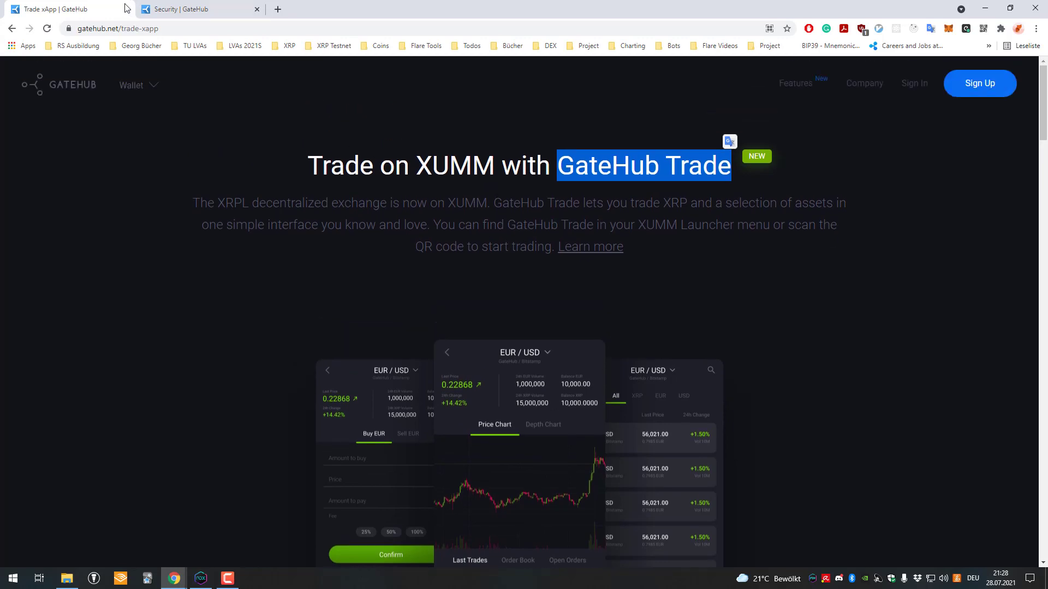
scroll(363, 152, down, 11)
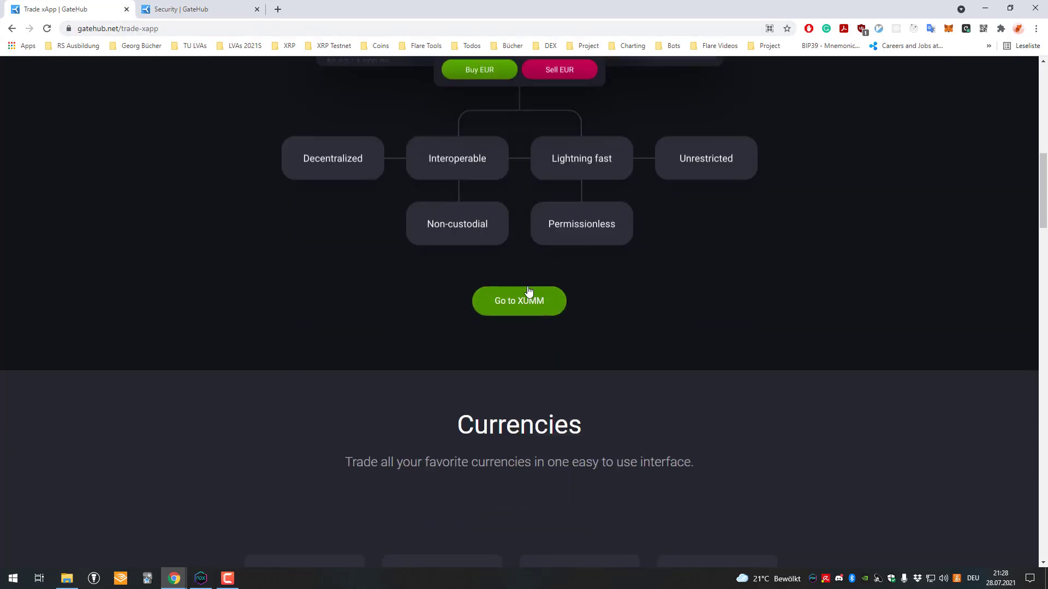
scroll(547, 193, up, 11)
drag(415, 165, 647, 165)
scroll(412, 163, down, 11)
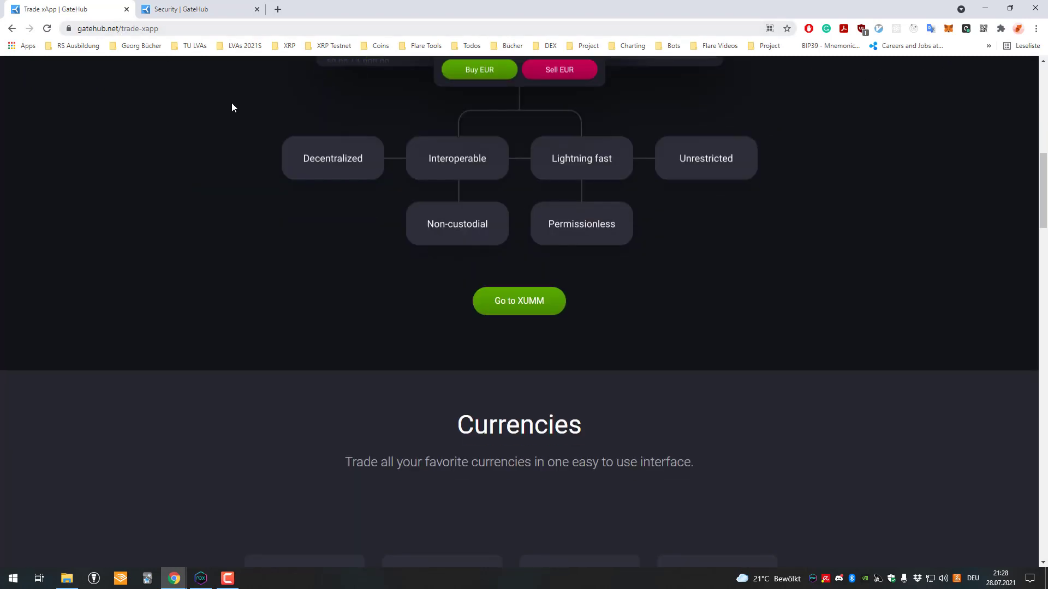
scroll(232, 104, up, 2)
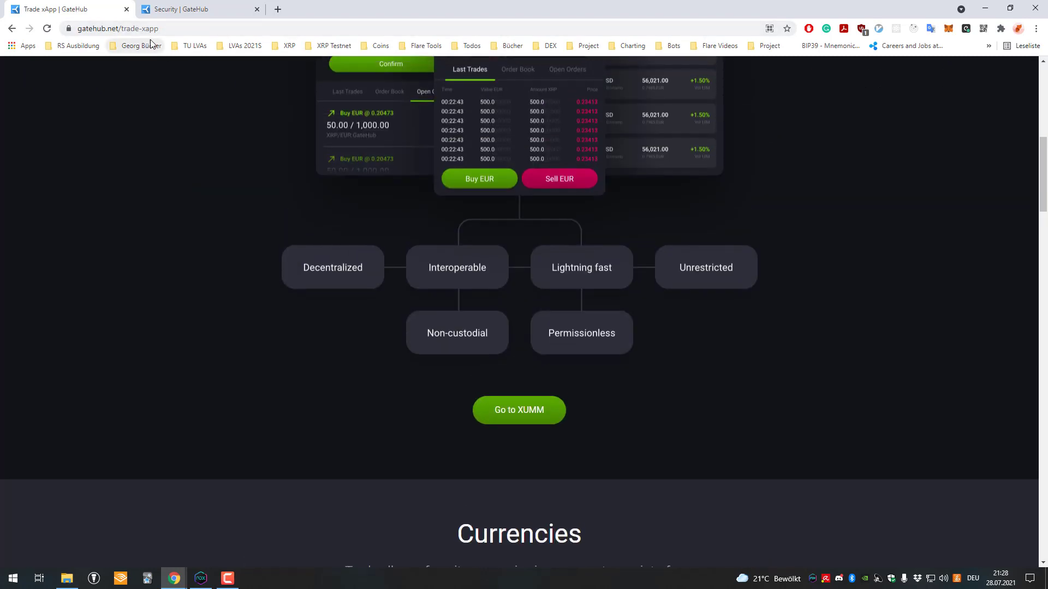
Copy the gatehub.net/trade-xapp address and return the emulator to its home screen
double_click(173, 28)
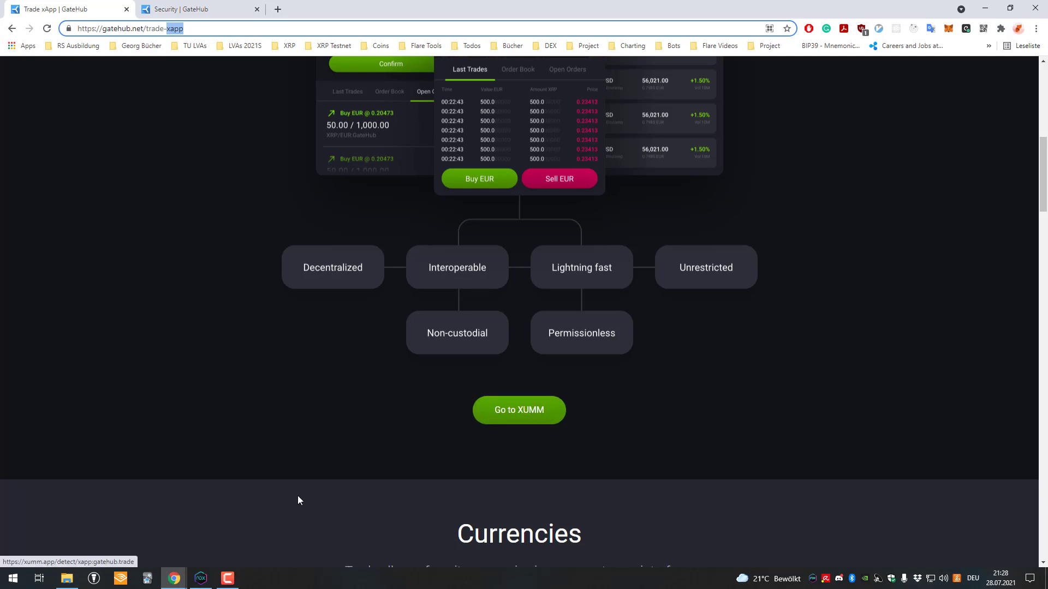
key(ctrl+a)
key(ctrl+c)
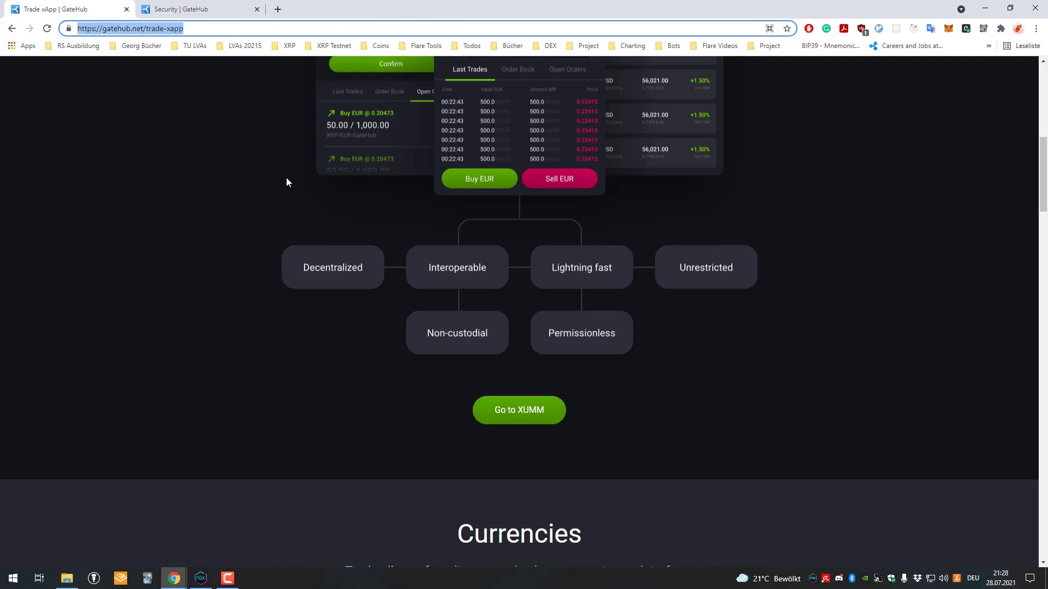
click(201, 578)
click(692, 526)
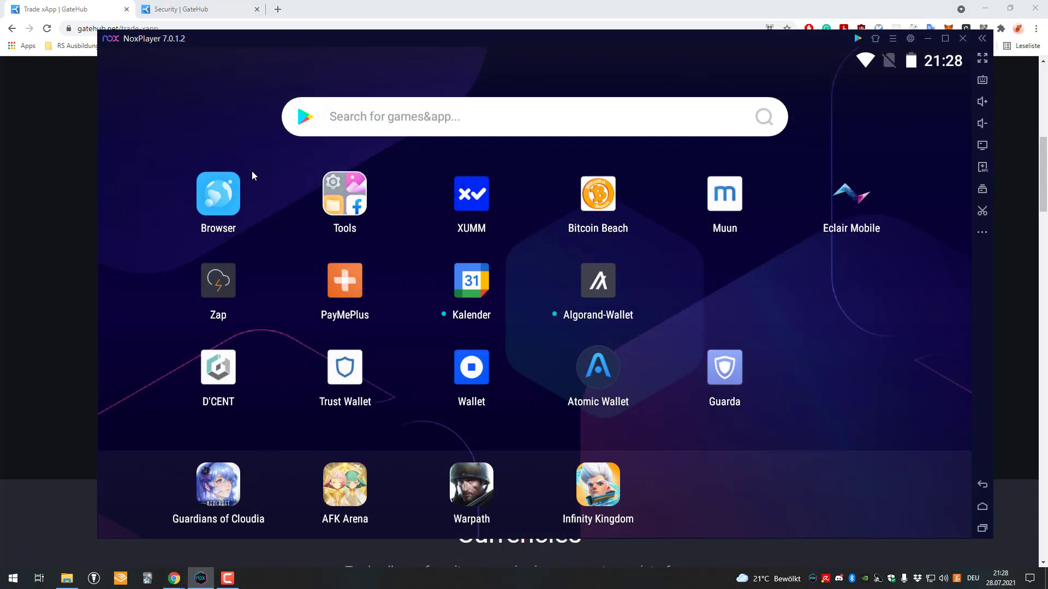
Load the copied gatehub.net/trade-xapp address in the emulator's Browser and find Go to XUMM
click(252, 173)
click(395, 92)
key(ctrl+v)
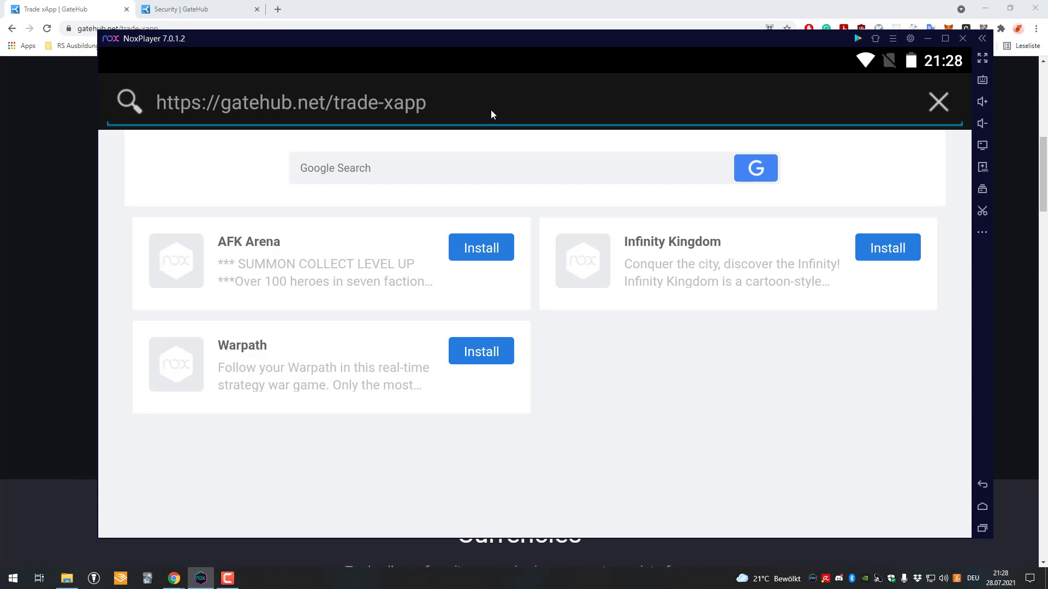
key(Return)
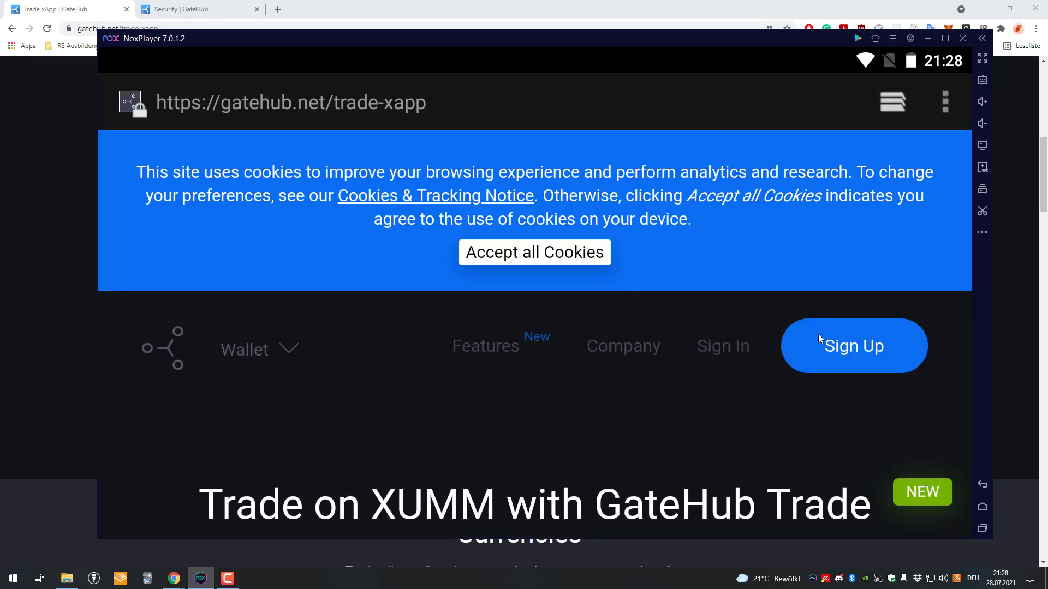
scroll(572, 286, down, 10)
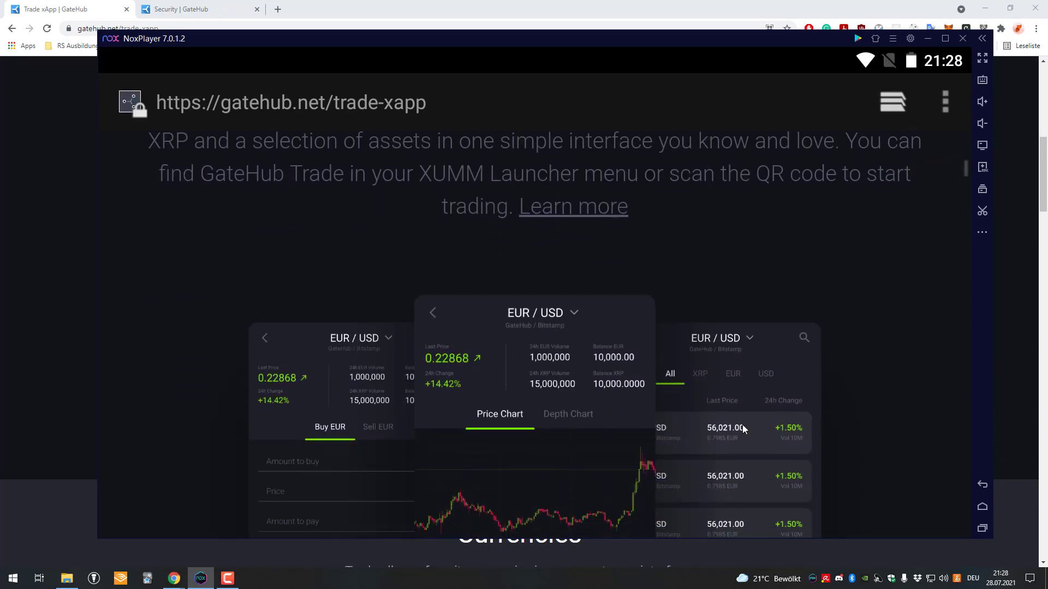
scroll(720, 264, down, 3)
scroll(682, 228, up, 5)
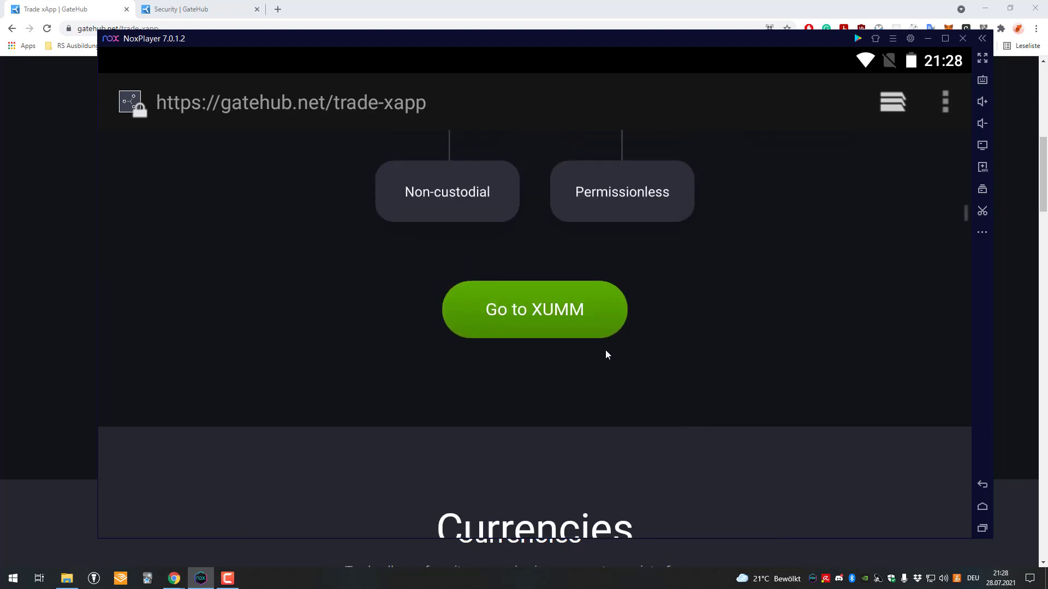
Hand the page off to XUMM and enter the wallet passcode to open GateHub Trade
click(555, 309)
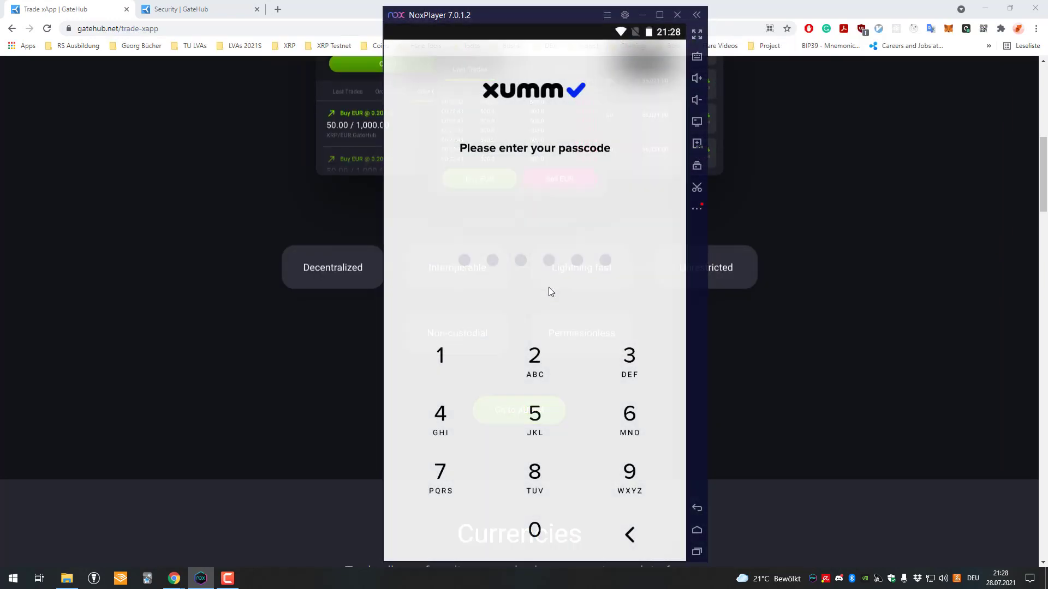
click(539, 359)
click(539, 359)
click(505, 419)
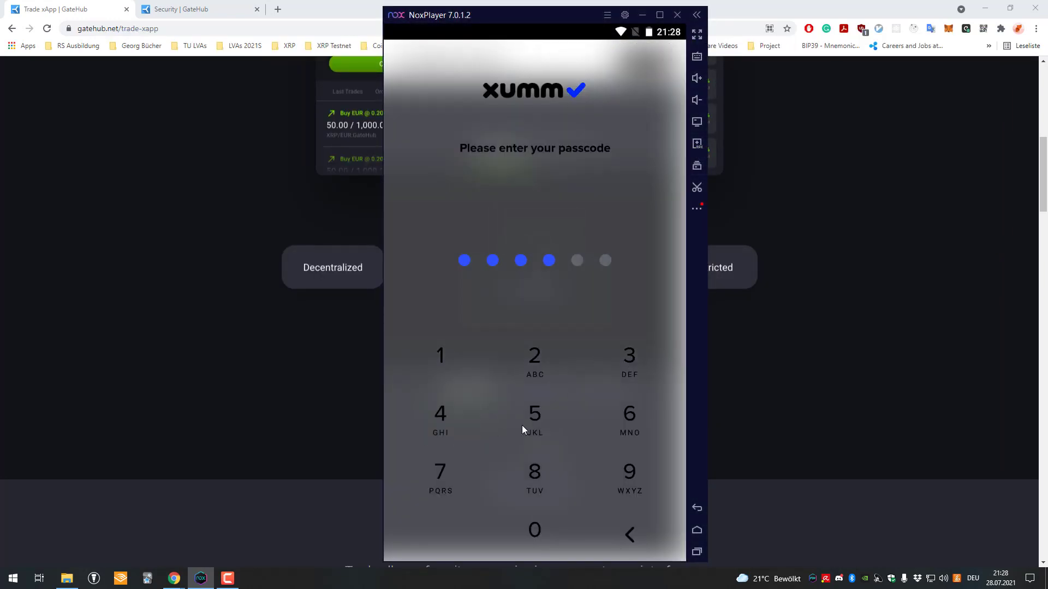
click(521, 425)
click(521, 424)
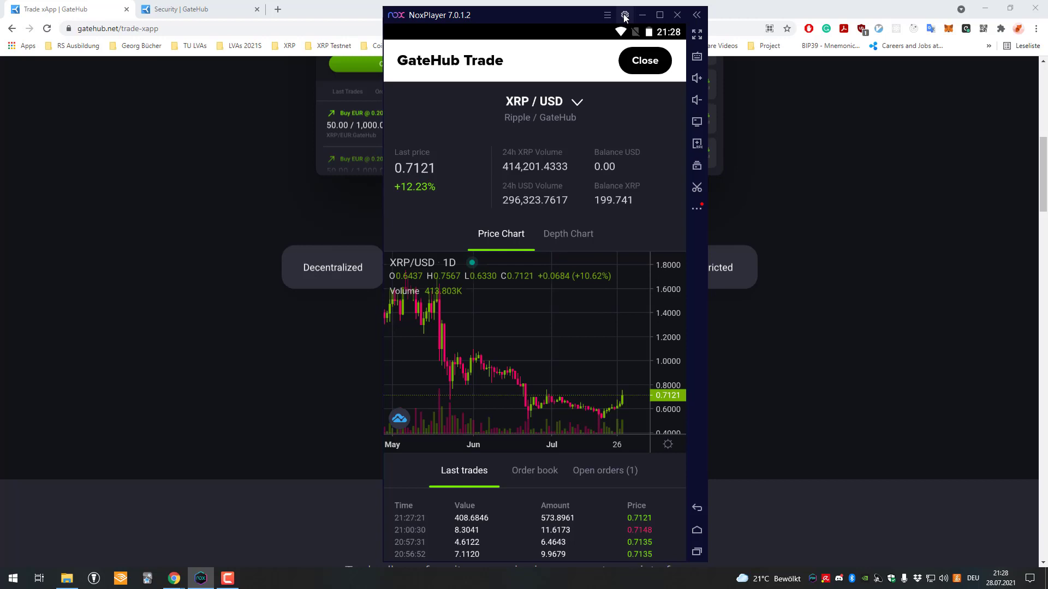
click(642, 63)
click(535, 544)
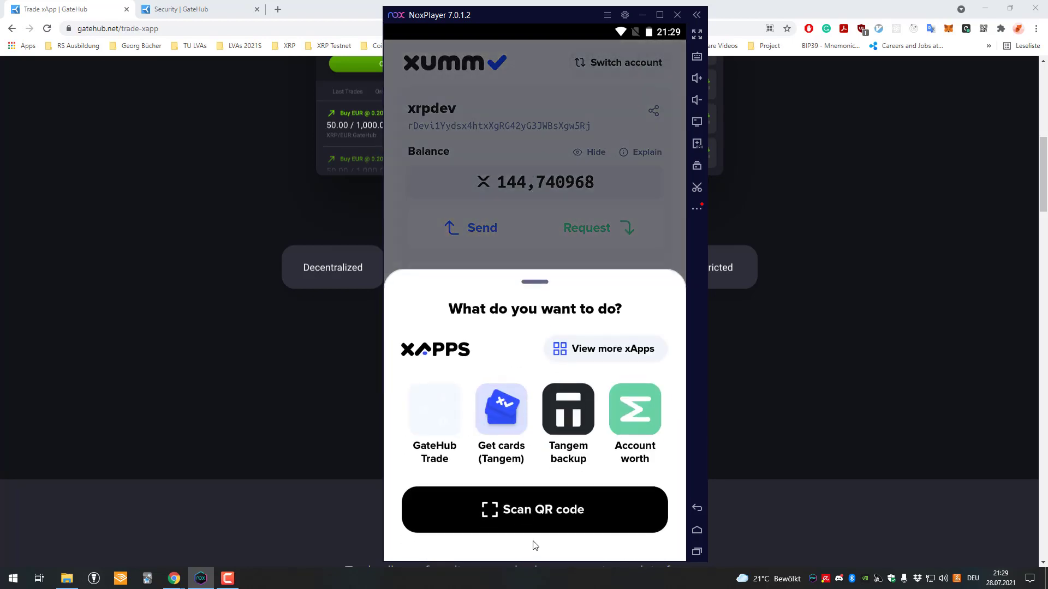
click(522, 214)
click(535, 544)
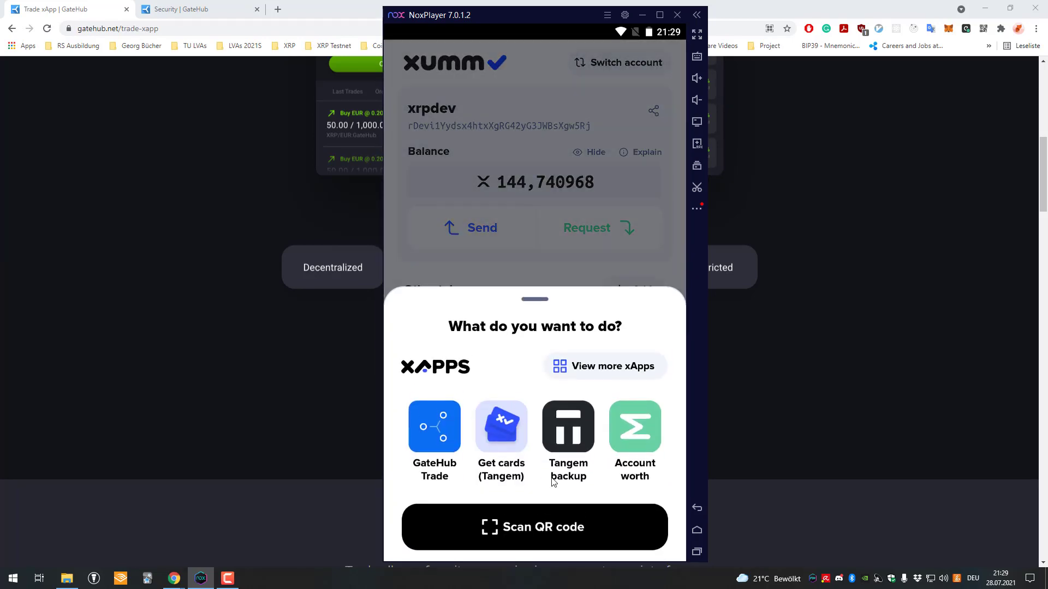
click(542, 228)
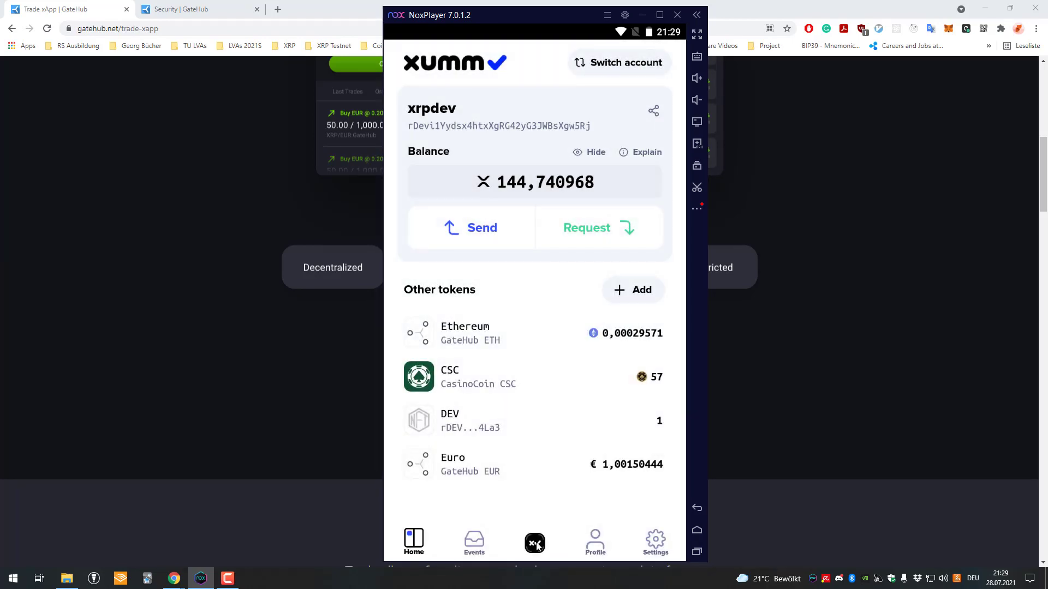
click(536, 545)
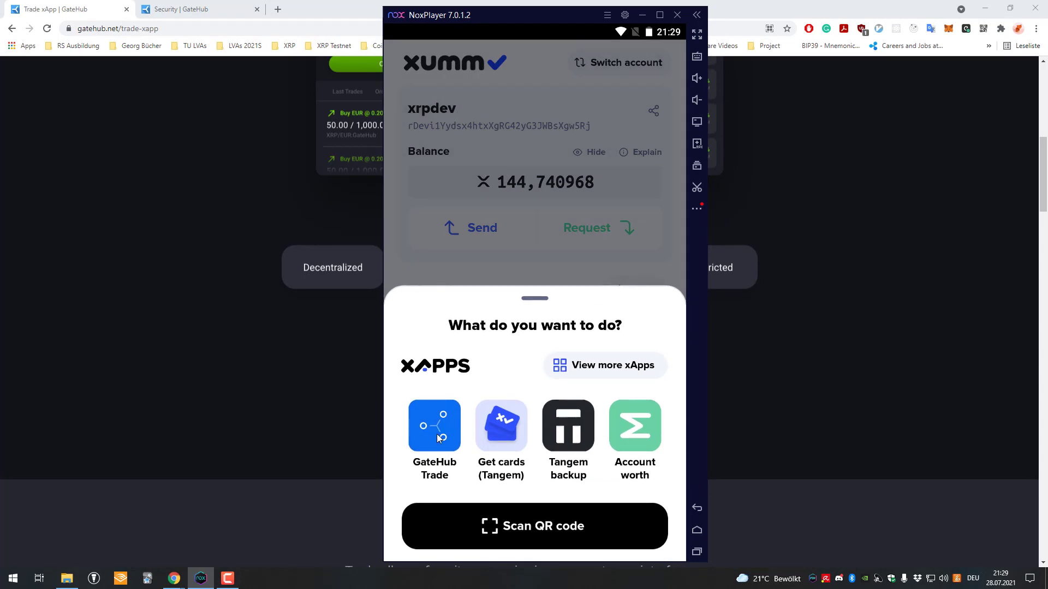
click(585, 366)
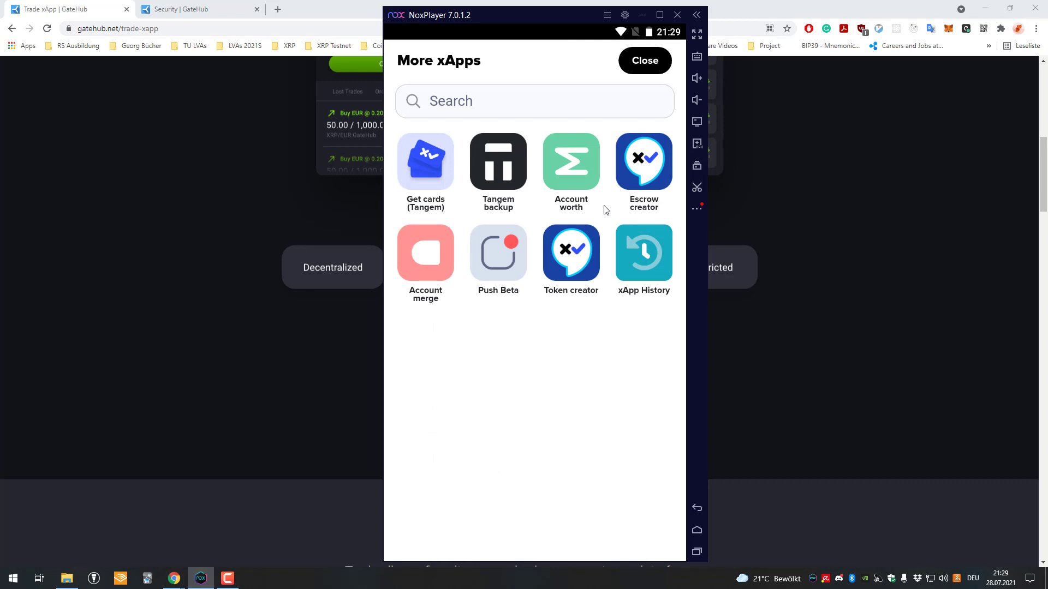
click(633, 250)
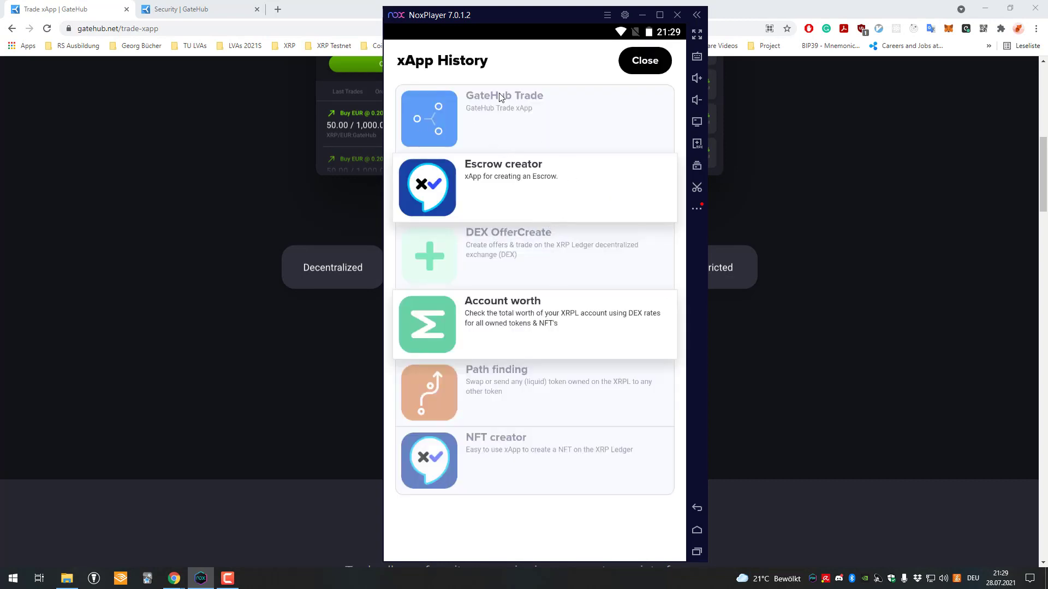
click(503, 112)
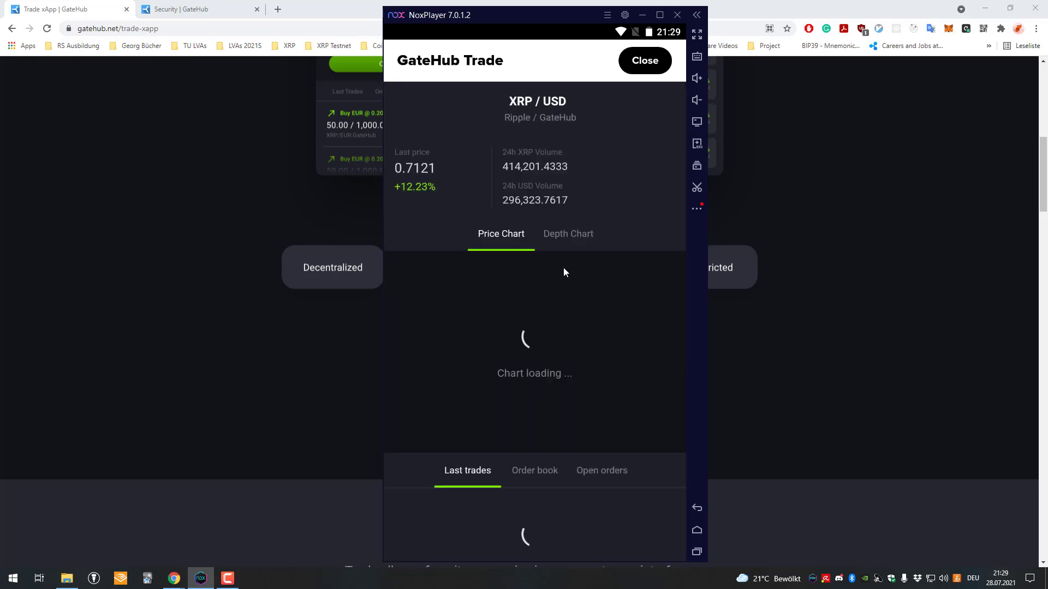
Look over the XRP/USD chart, then open the Sell XRP form's amount field
scroll(598, 255, down, 2)
scroll(598, 255, up, 2)
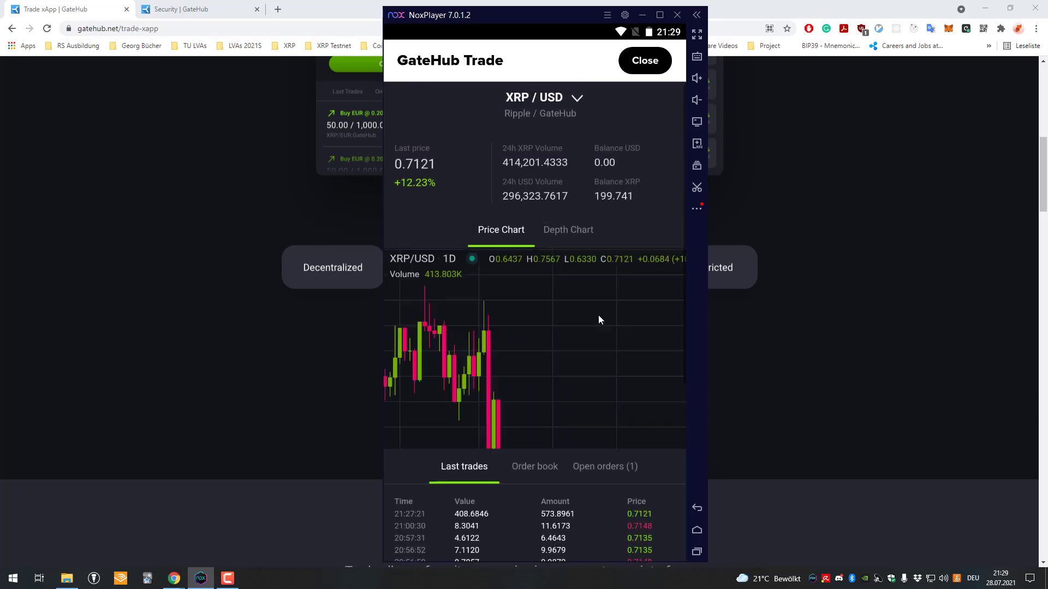
scroll(561, 238, down, 2)
drag(576, 267, 547, 343)
scroll(586, 417, down, 3)
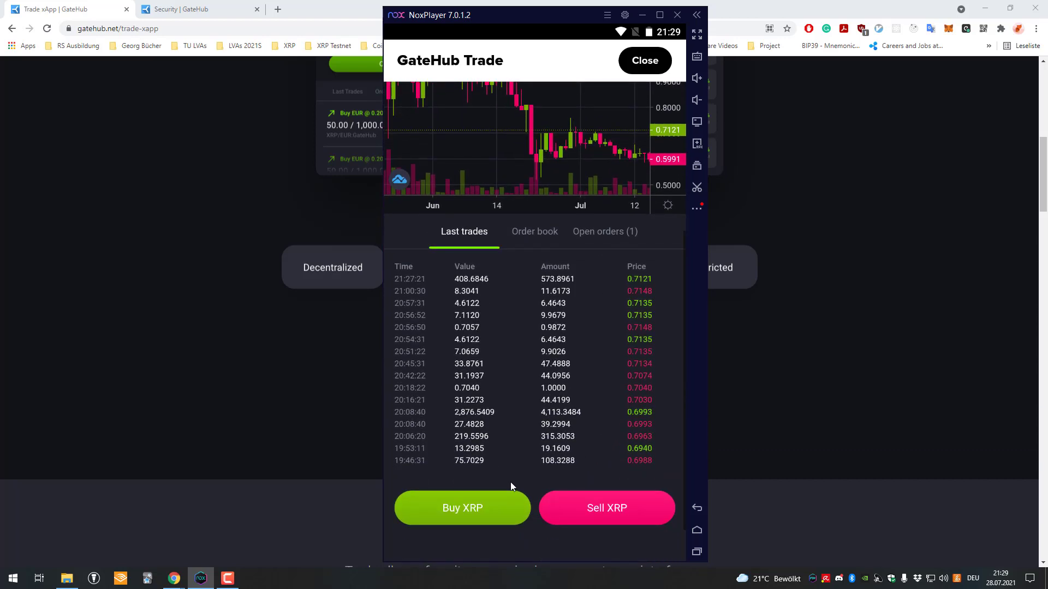
scroll(554, 426, up, 4)
scroll(506, 261, down, 5)
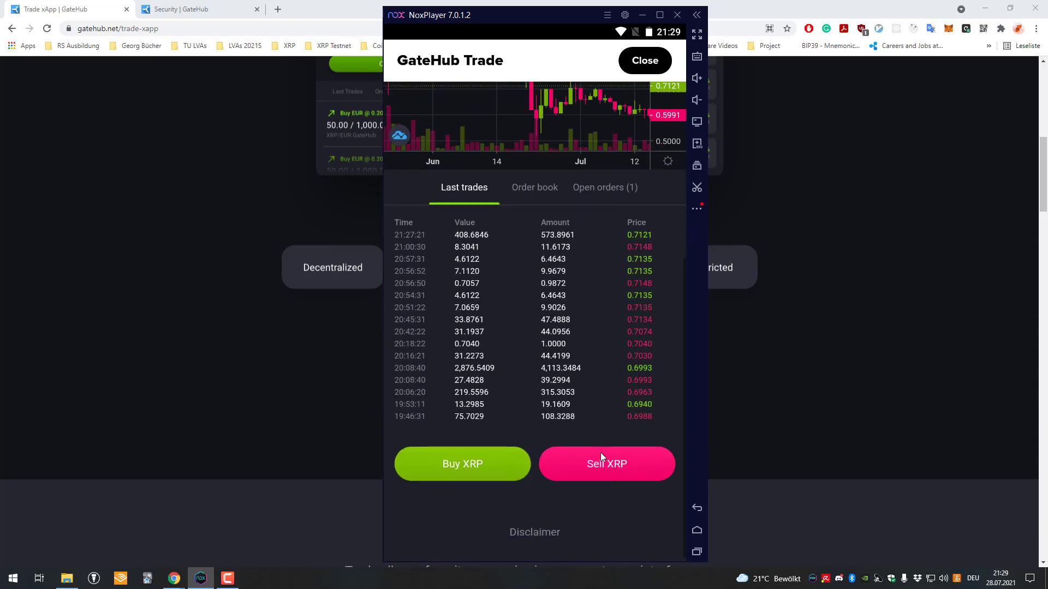
click(600, 453)
click(494, 278)
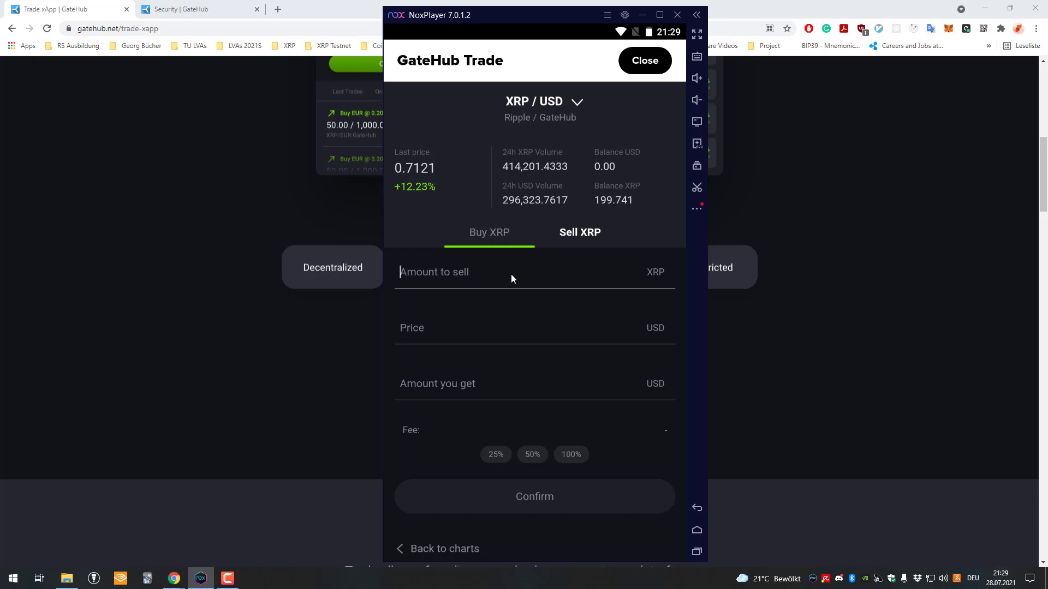
Enter 1 XRP to sell, then scroll through the list of trading pairs
text(1)
click(580, 95)
scroll(551, 323, down, 2)
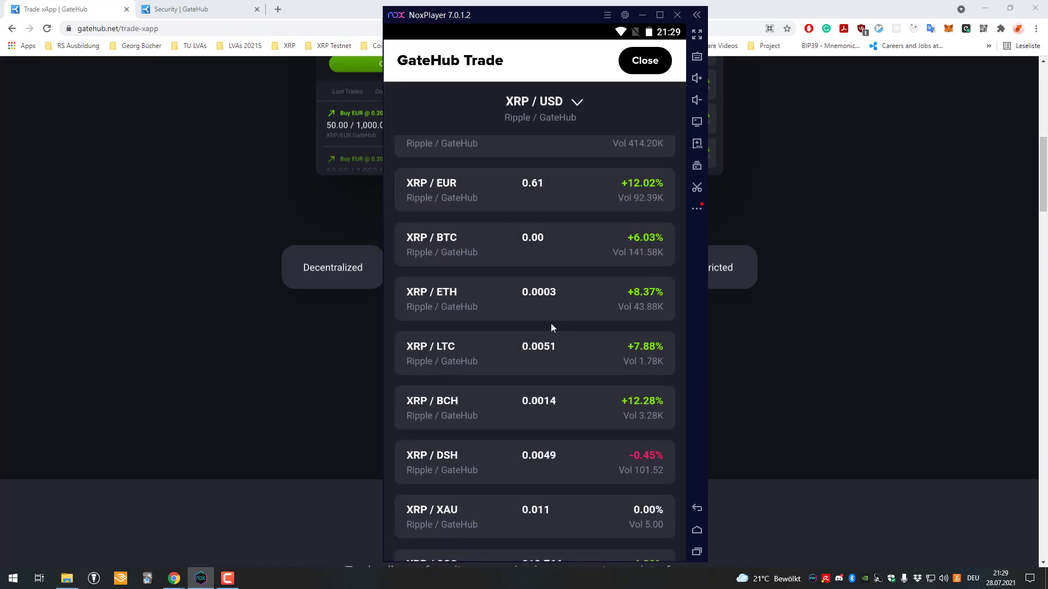
scroll(551, 323, down, 10)
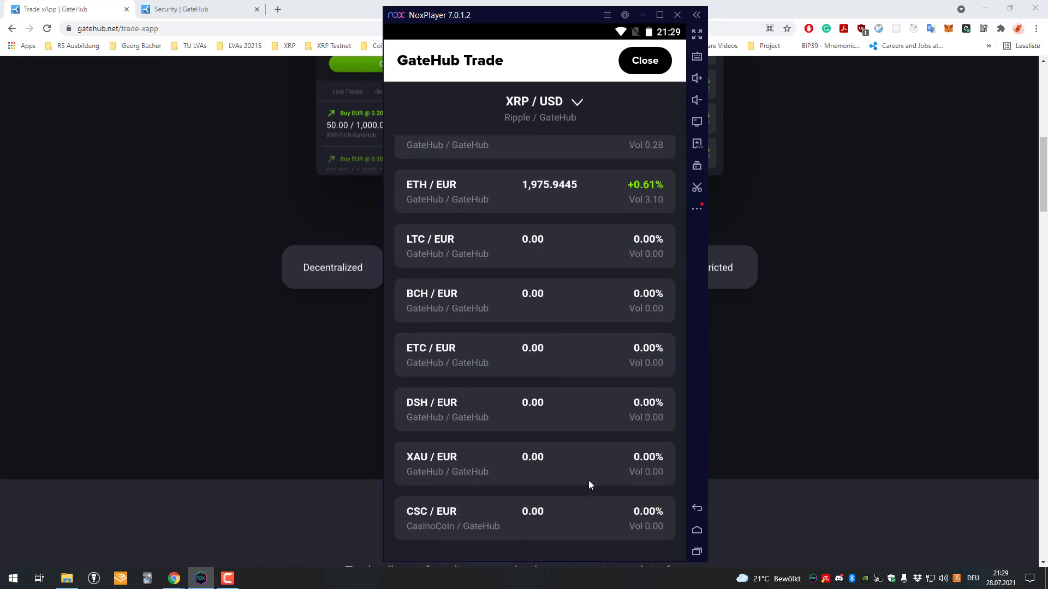
scroll(588, 484, up, 5)
scroll(565, 399, down, 5)
scroll(486, 437, up, 3)
scroll(548, 464, up, 15)
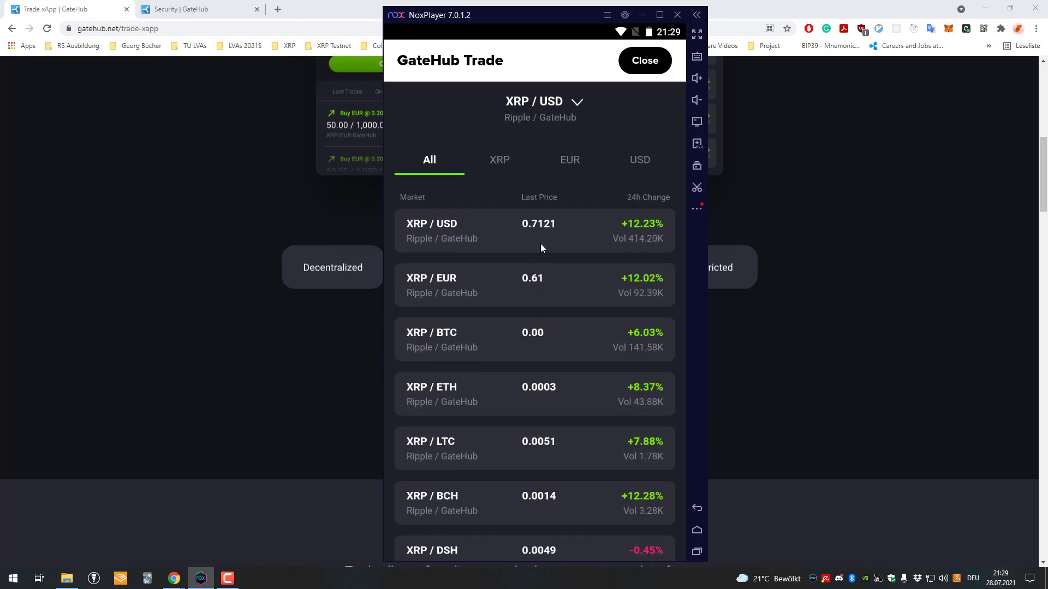
scroll(543, 240, down, 6)
scroll(543, 319, down, 4)
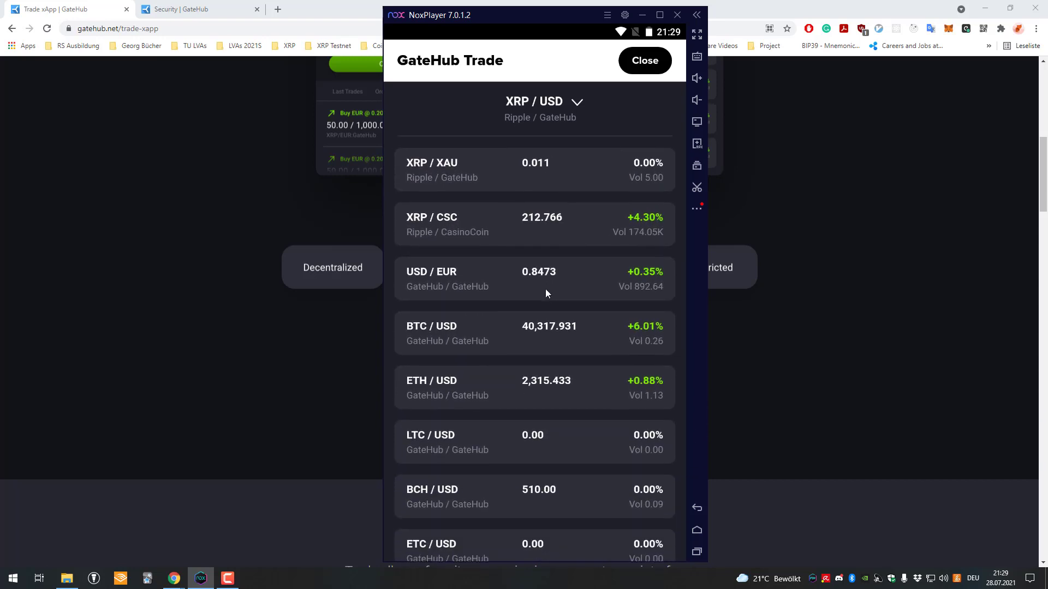
scroll(560, 380, down, 10)
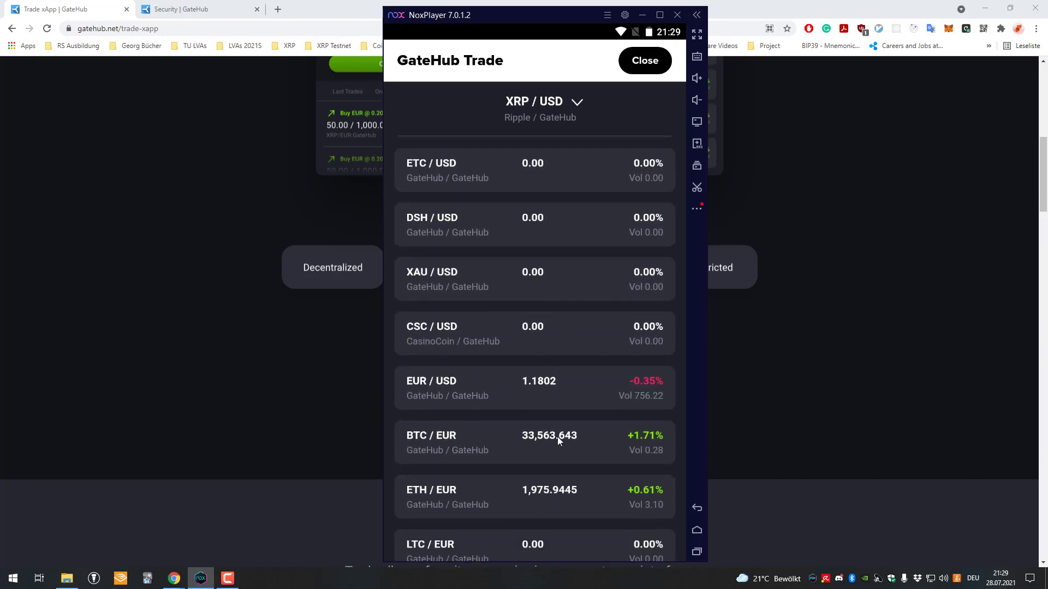
Switch to CSC/EUR and try amounts in the Sell CSC form, including a quarter of the balance
click(539, 522)
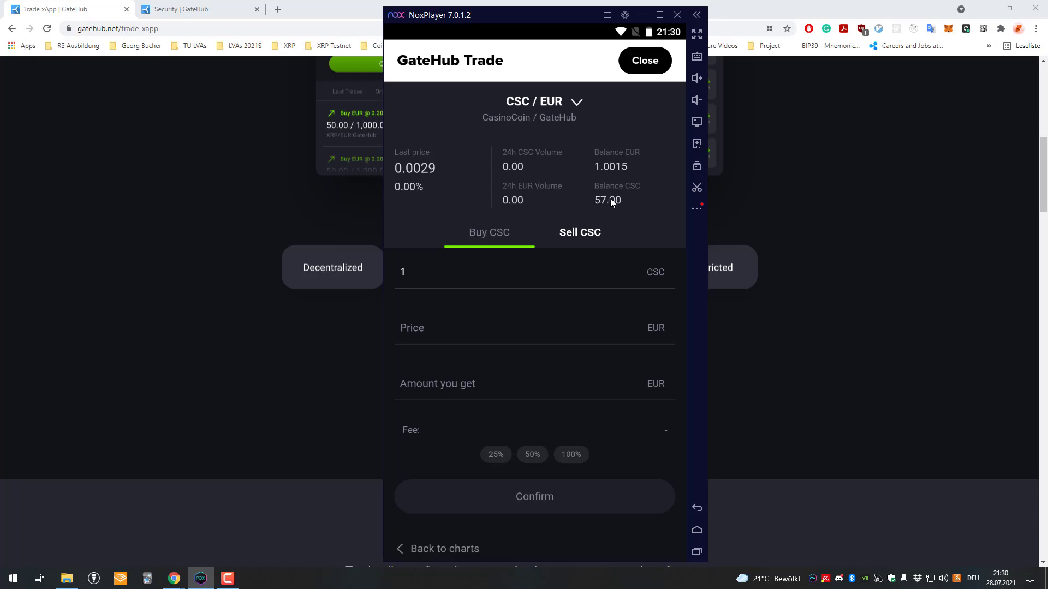
click(495, 279)
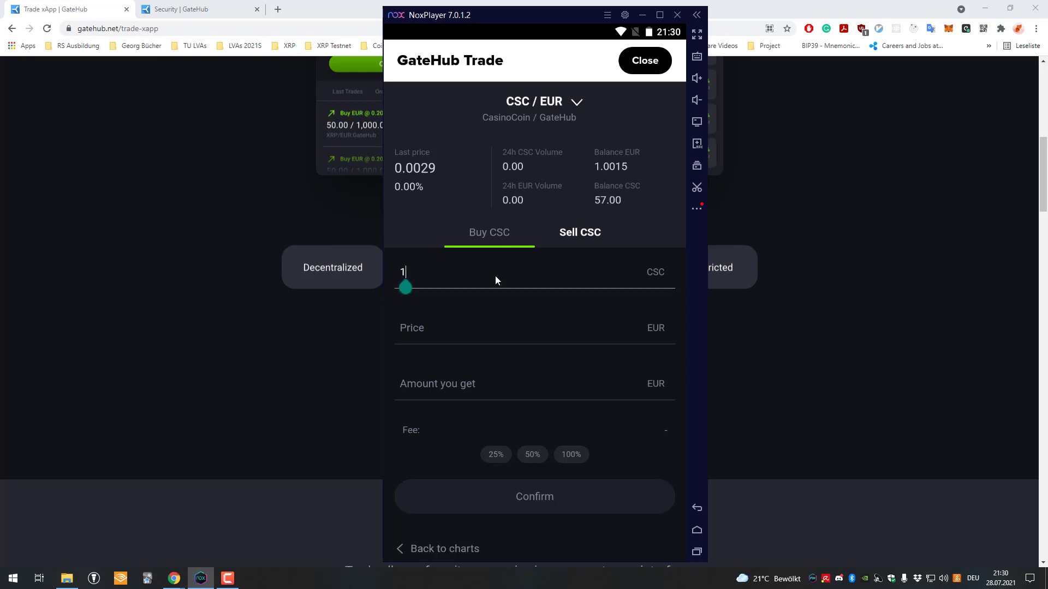
key(BackSpace)
text(2)
drag(499, 342, 473, 277)
click(473, 280)
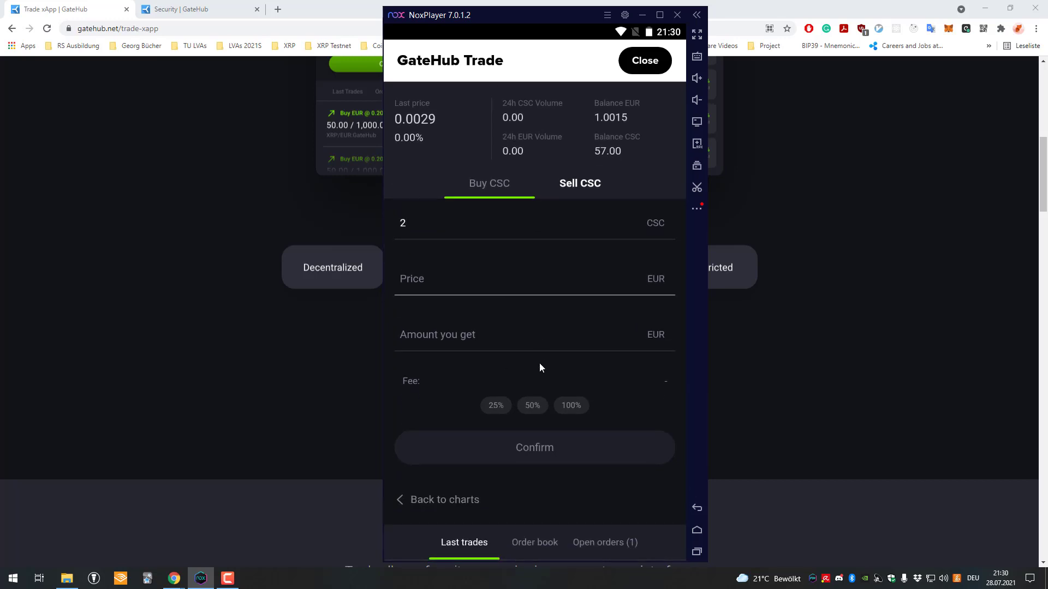
click(493, 405)
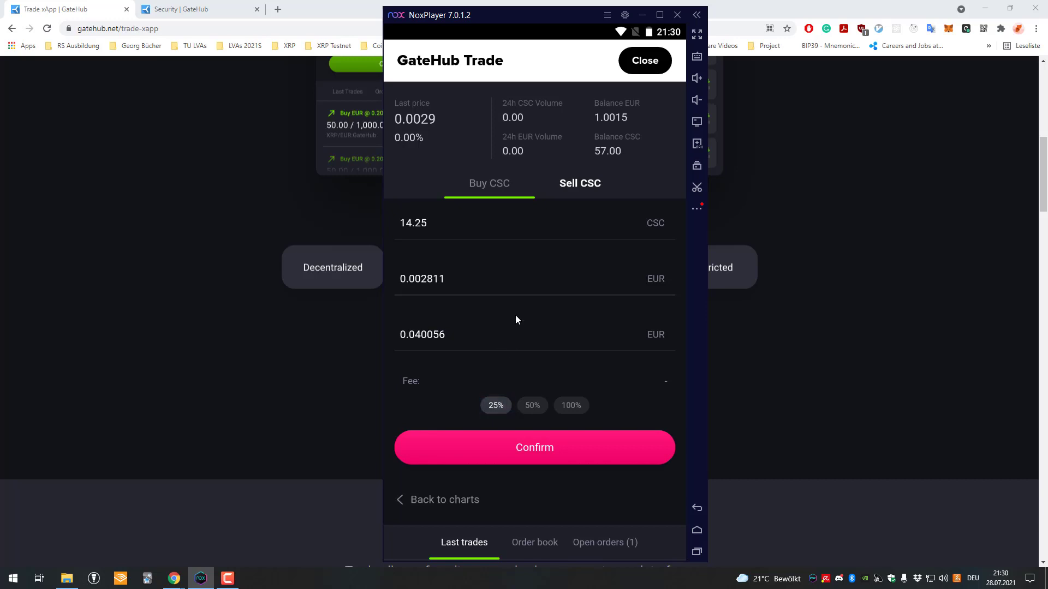
Change the amount from 14.25 to 1 CSC at 0.002811 EUR and confirm the offer
click(449, 224)
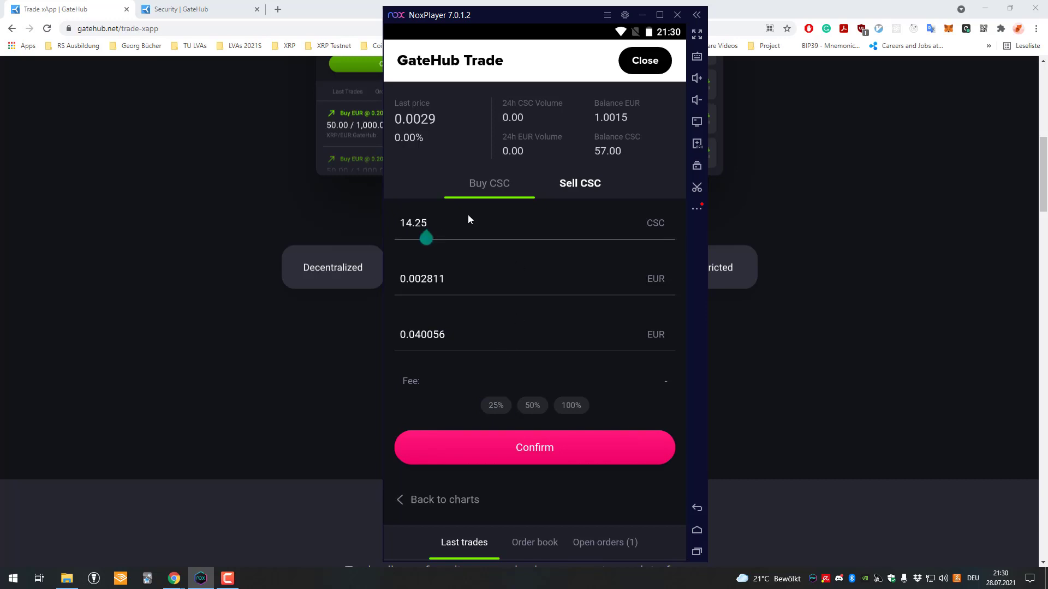
key(BackSpace)
key(BackSpace)
key(BackSpace)
key(BackSpace)
key(BackSpace)
text(3)
key(BackSpace)
text(1)
click(465, 281)
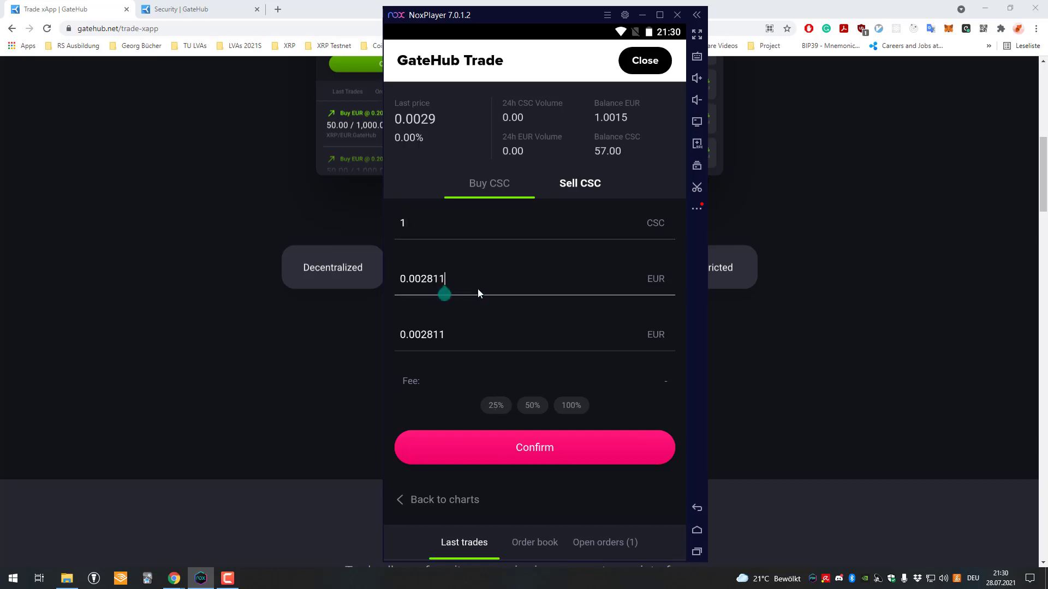
drag(524, 316, 518, 246)
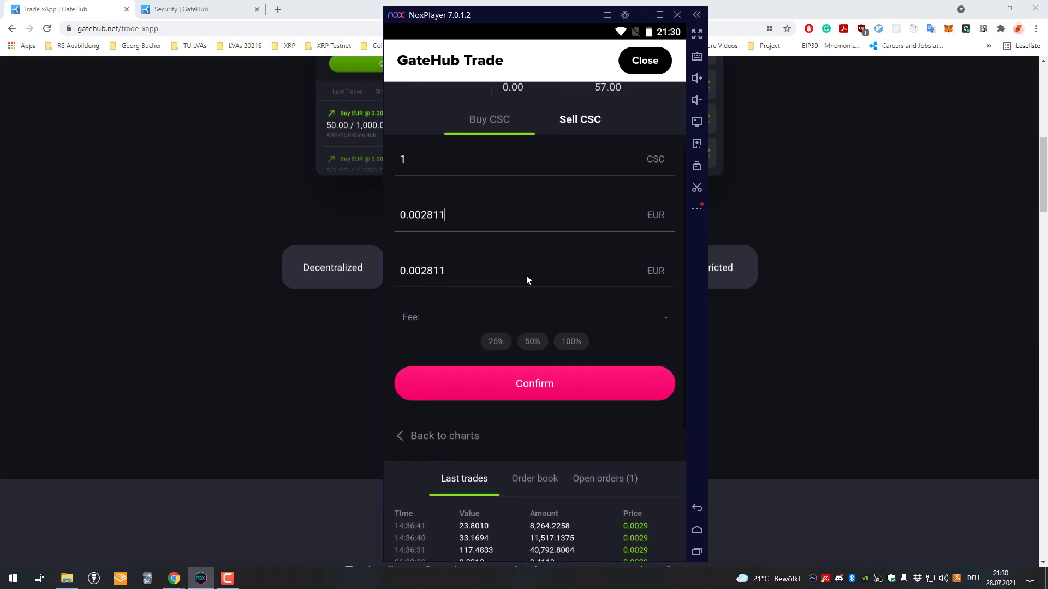
scroll(510, 234, up, 1)
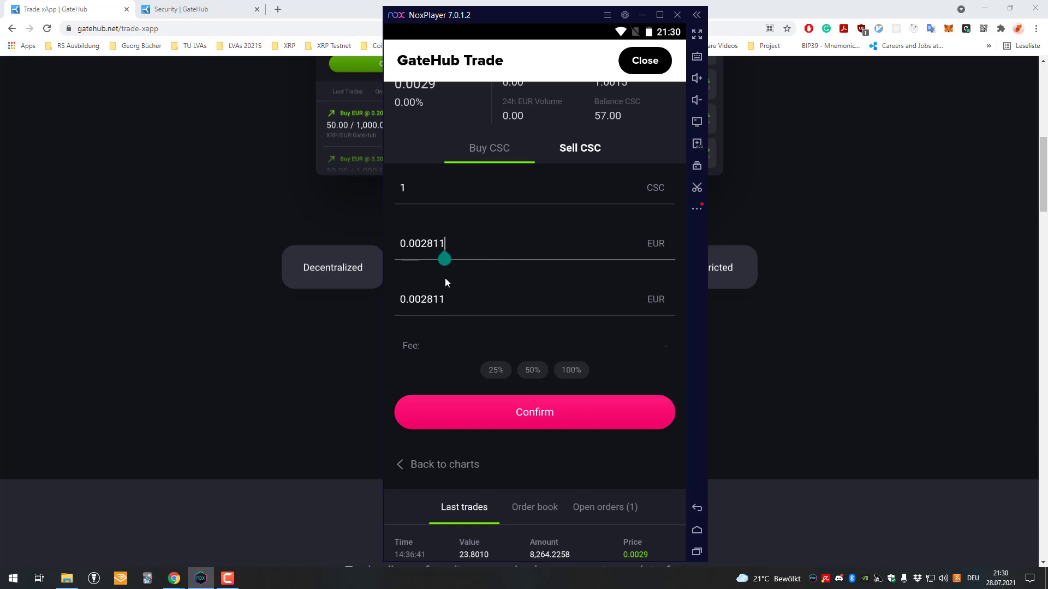
click(539, 400)
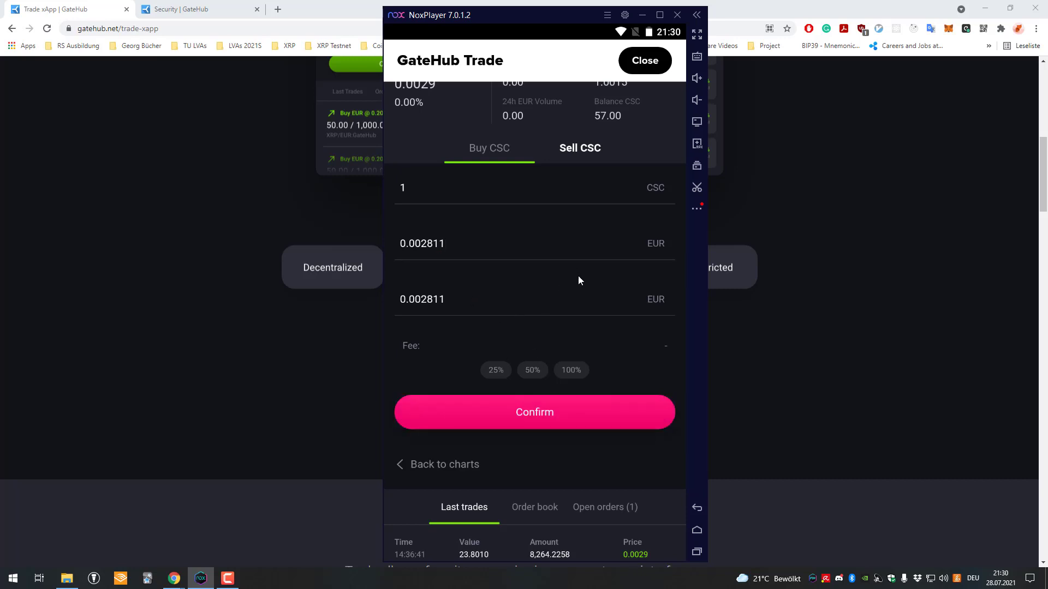
Review the 1 CSC for 0.002811 EUR offer and slide to accept it
scroll(549, 355, down, 2)
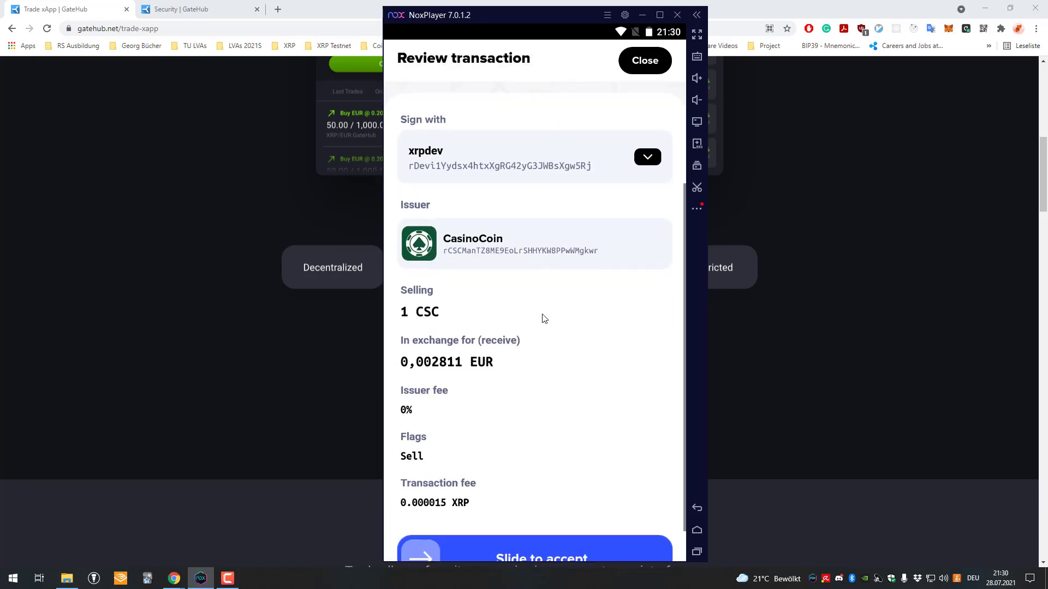
scroll(540, 316, up, 1)
scroll(549, 382, down, 1)
scroll(557, 401, up, 3)
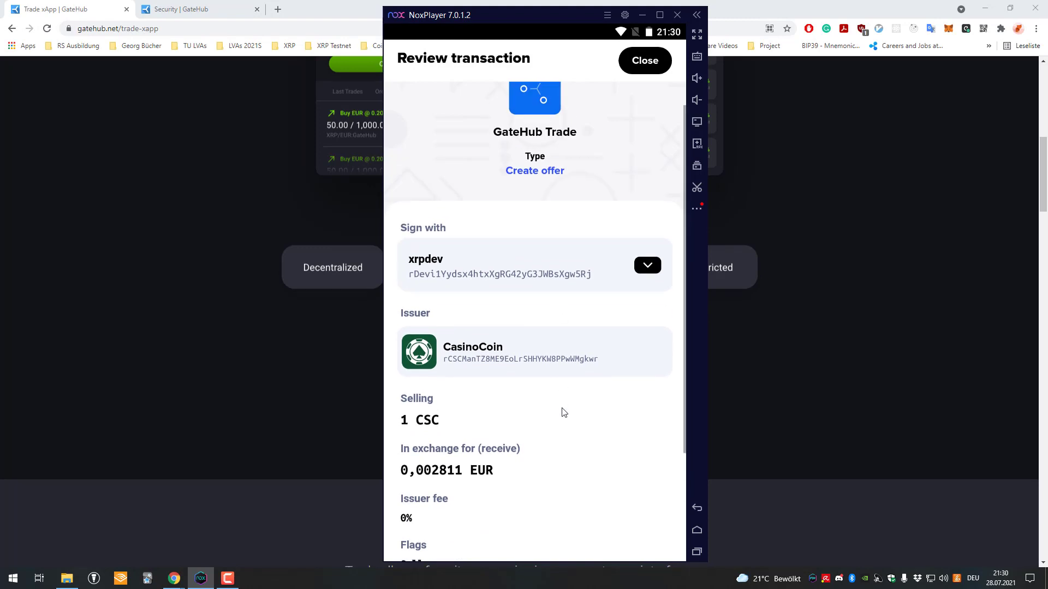
scroll(571, 461, down, 3)
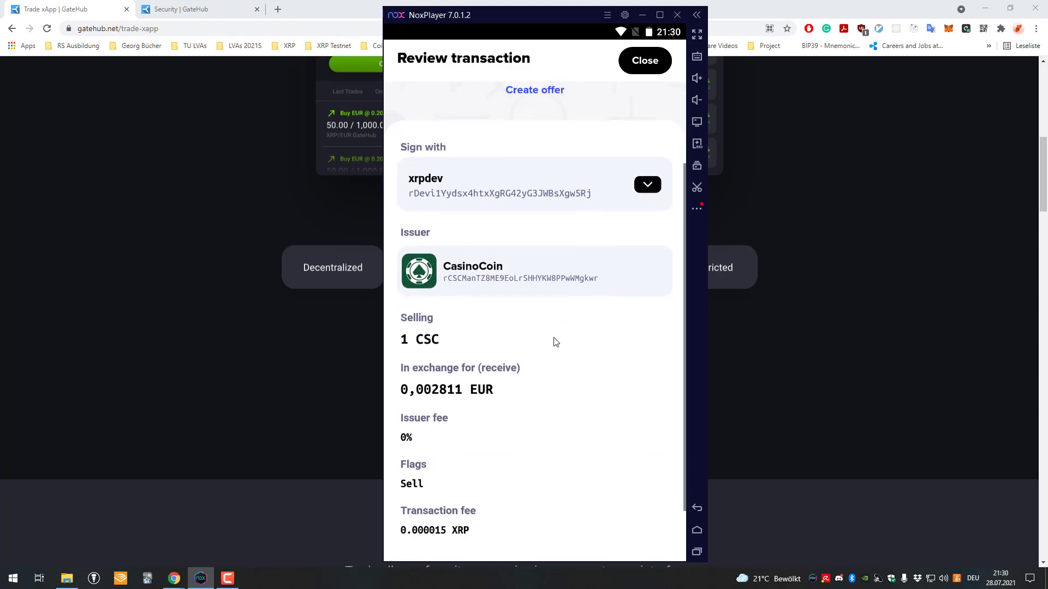
scroll(551, 382, up, 2)
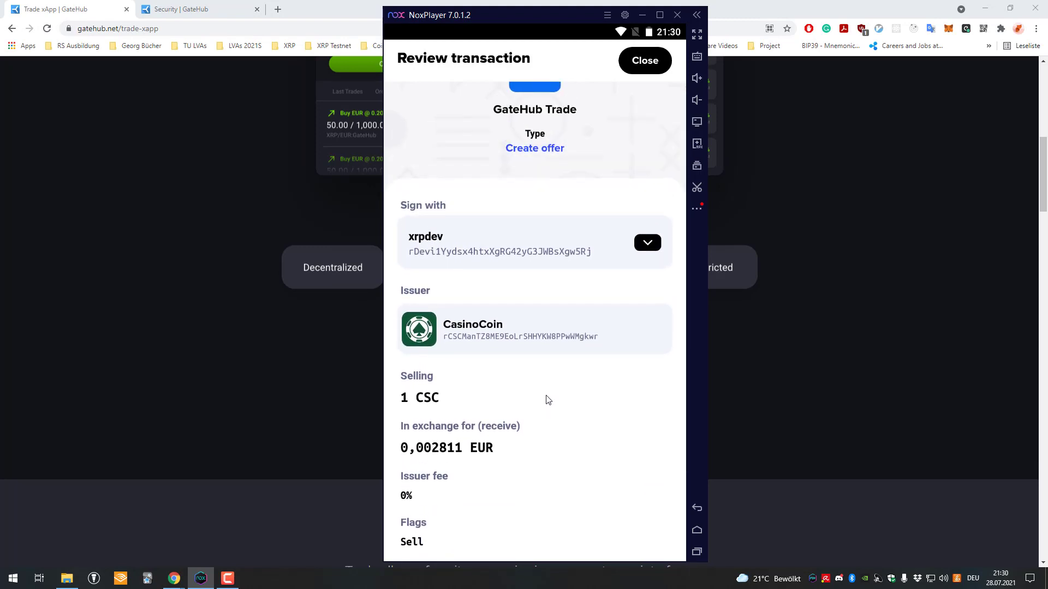
scroll(546, 401, down, 2)
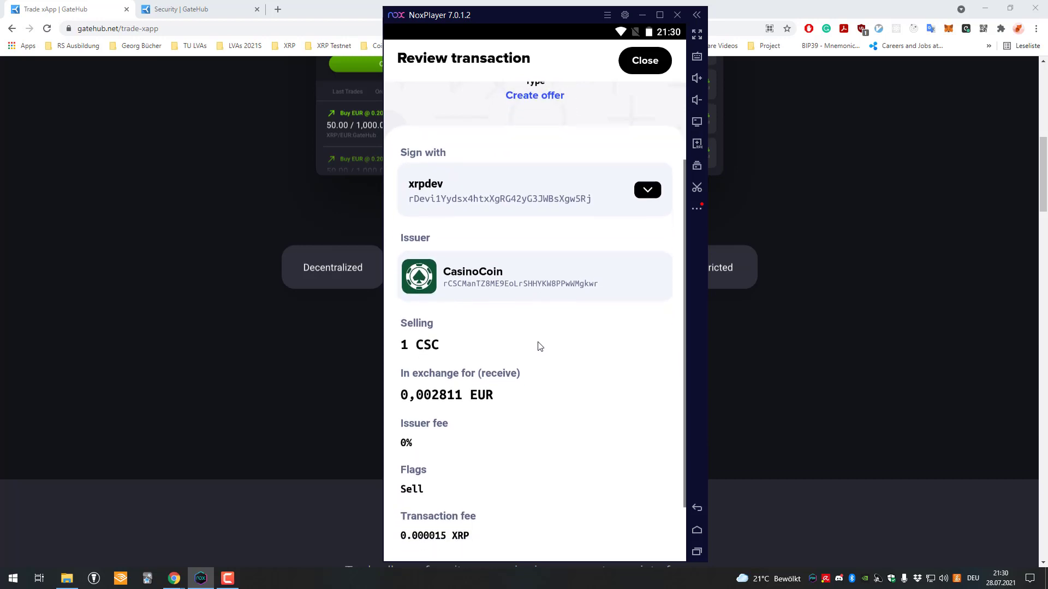
scroll(508, 393, up, 2)
drag(437, 390, 411, 281)
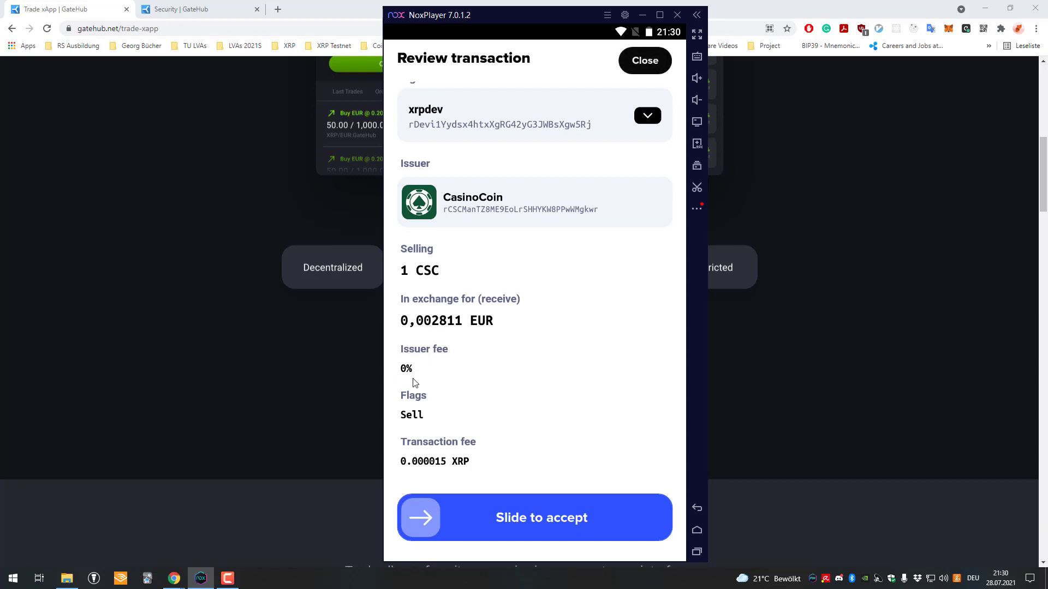
drag(431, 517, 654, 518)
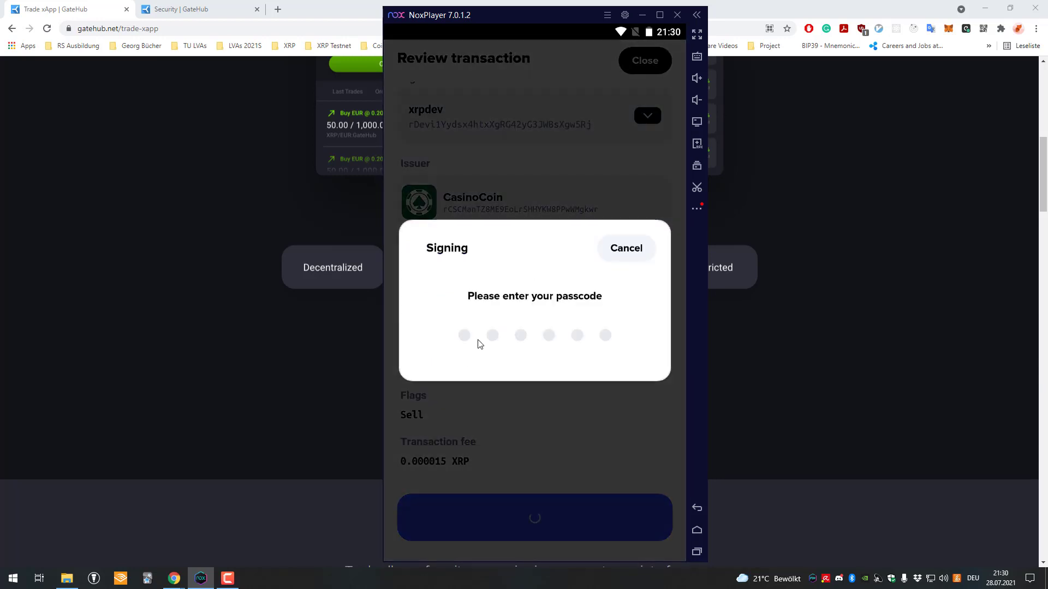
Enter the signing passcode and close the success screen, leaving 56.00 CSC
text(123456)
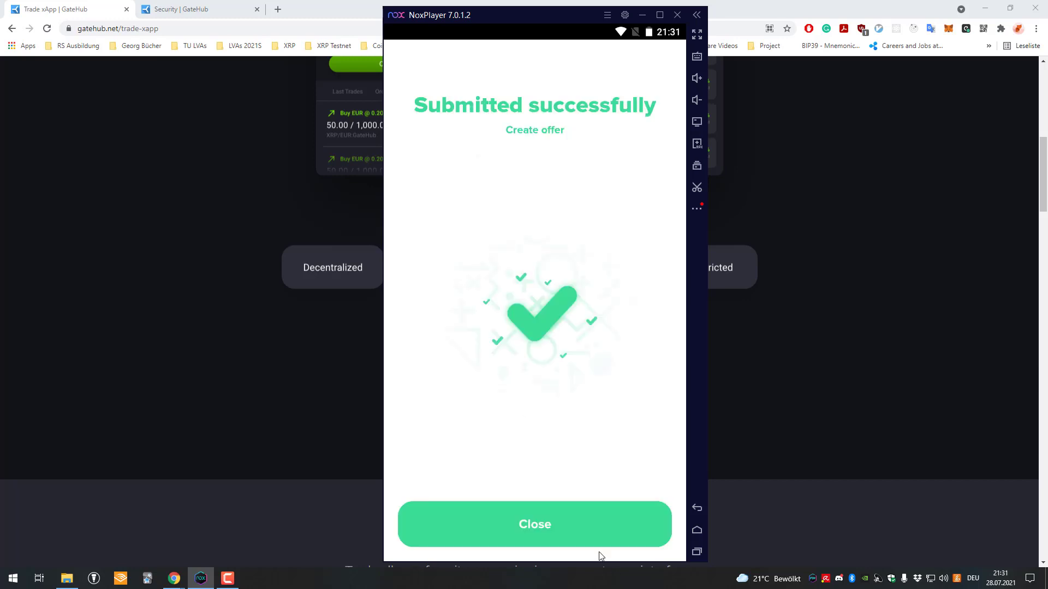
click(599, 543)
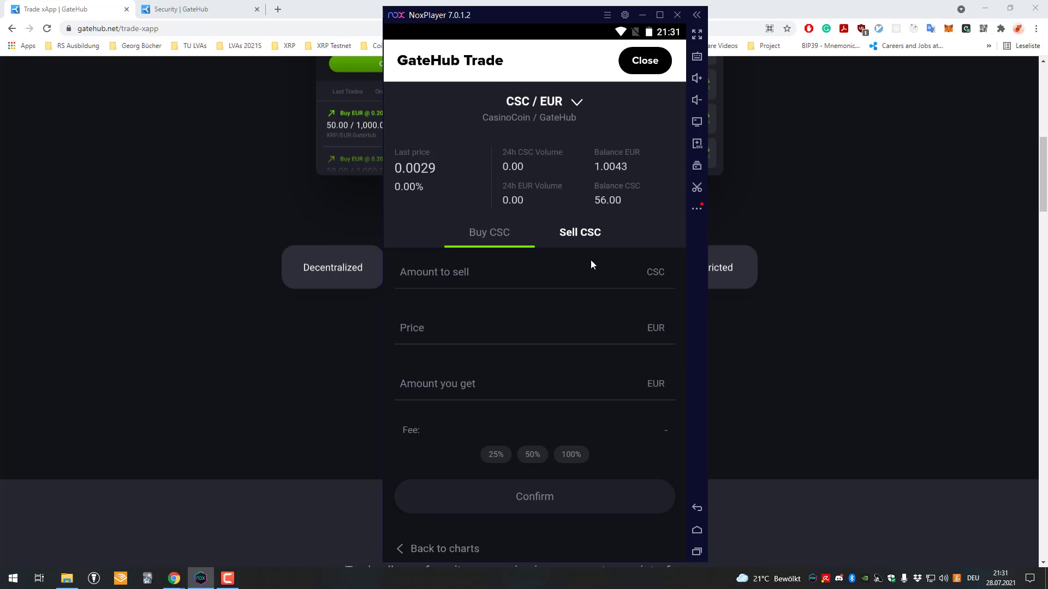
Open the market pair list, scroll through it and choose XRP/EUR
scroll(591, 365, down, 5)
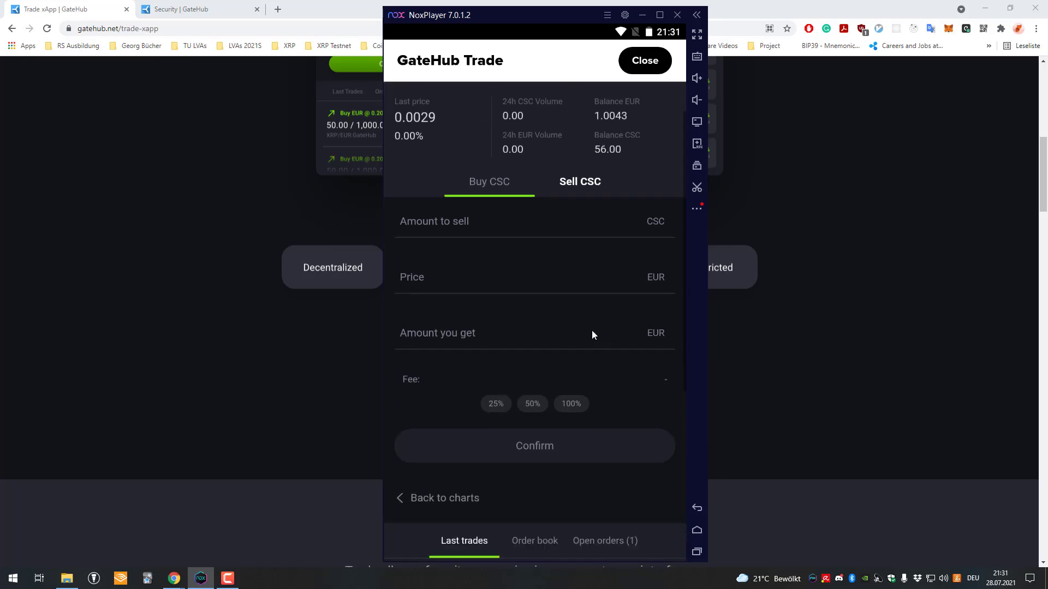
scroll(588, 365, up, 5)
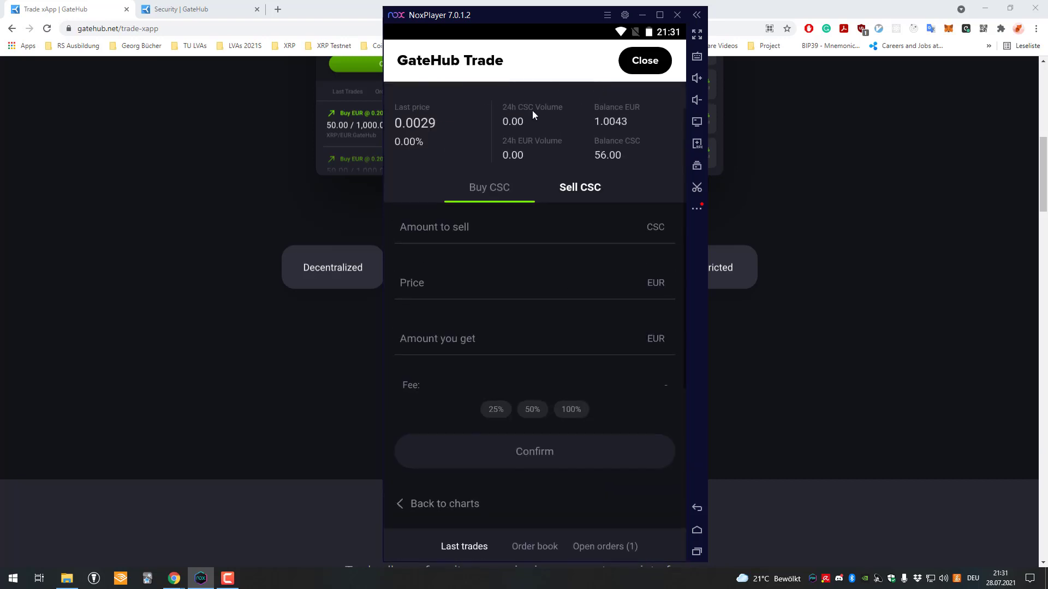
click(575, 97)
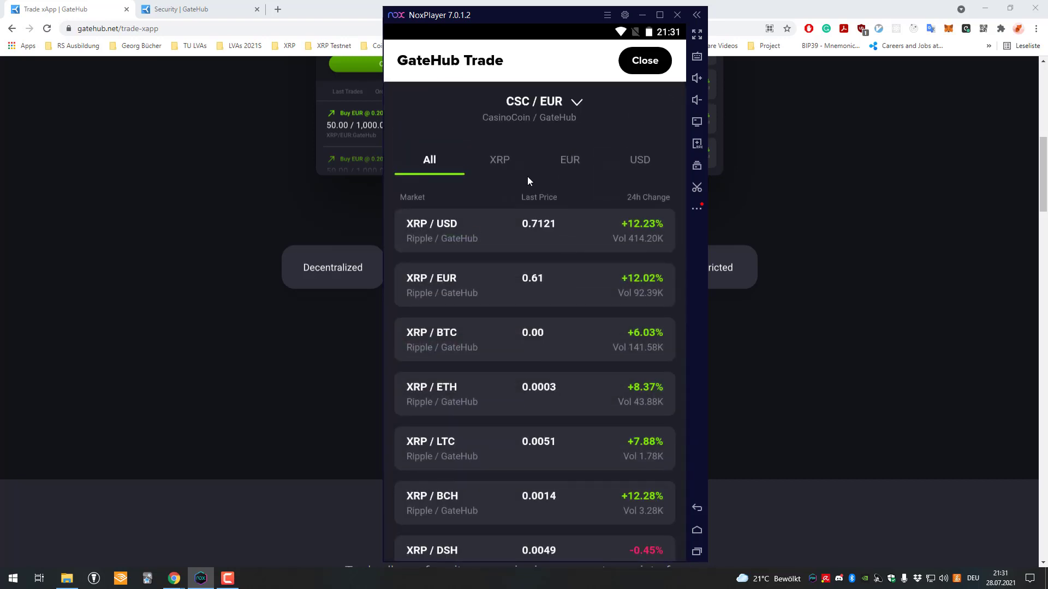
scroll(540, 196, down, 4)
scroll(557, 273, down, 7)
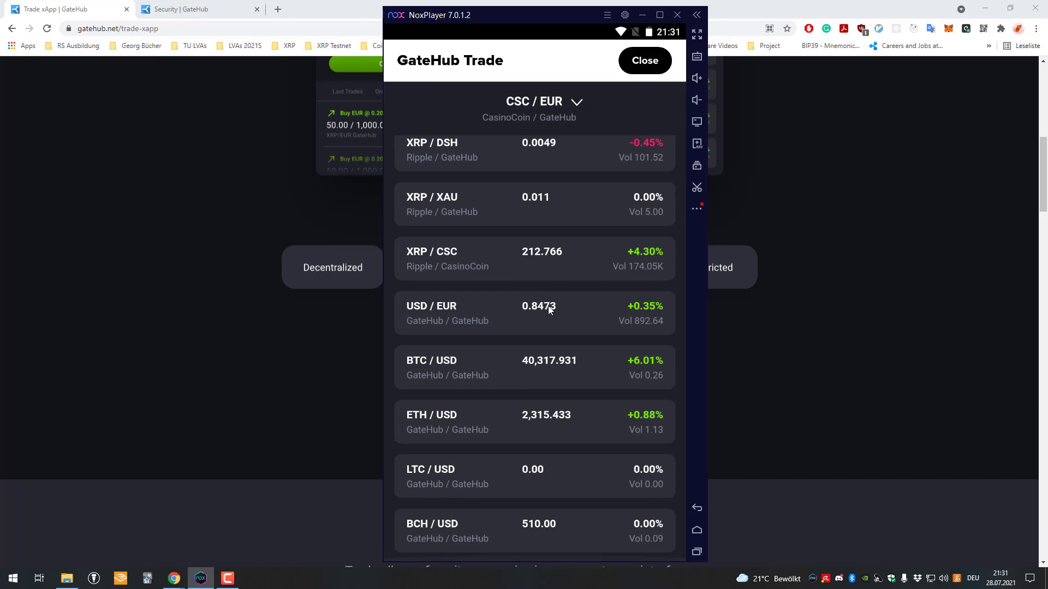
scroll(554, 230, down, 7)
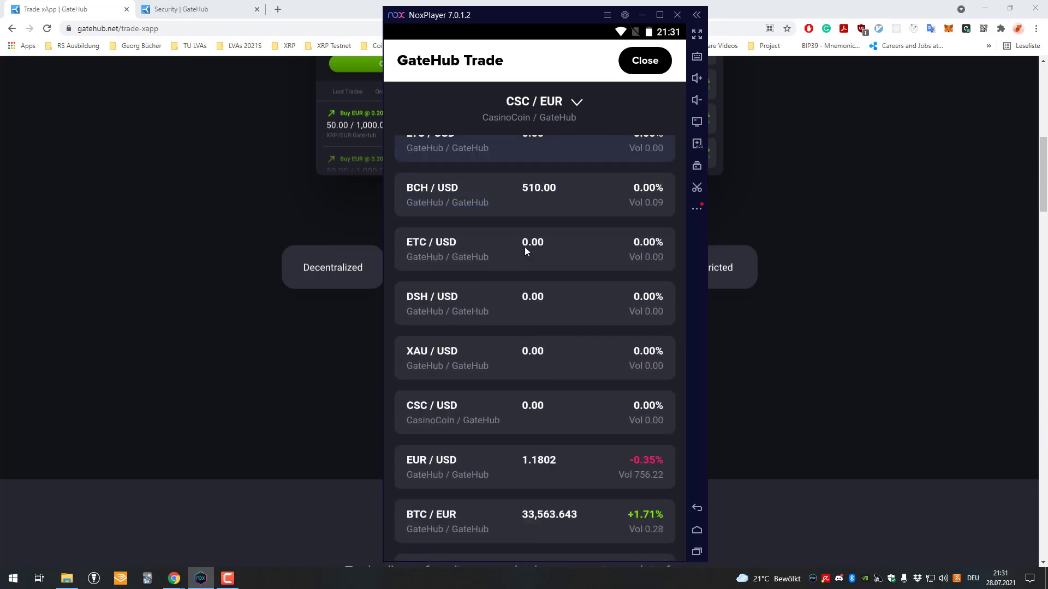
scroll(522, 361, down, 6)
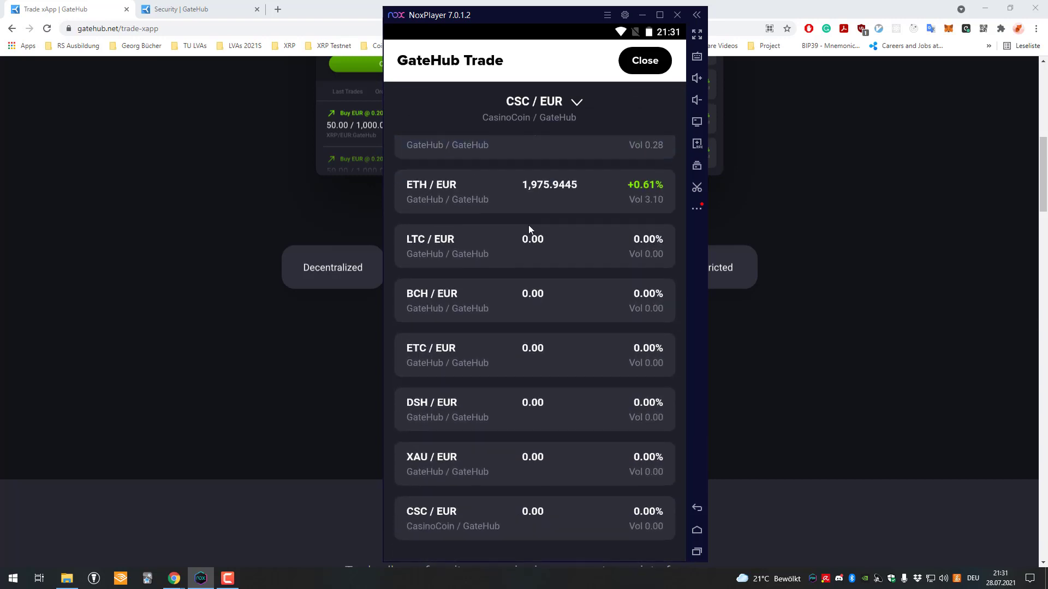
scroll(502, 401, up, 20)
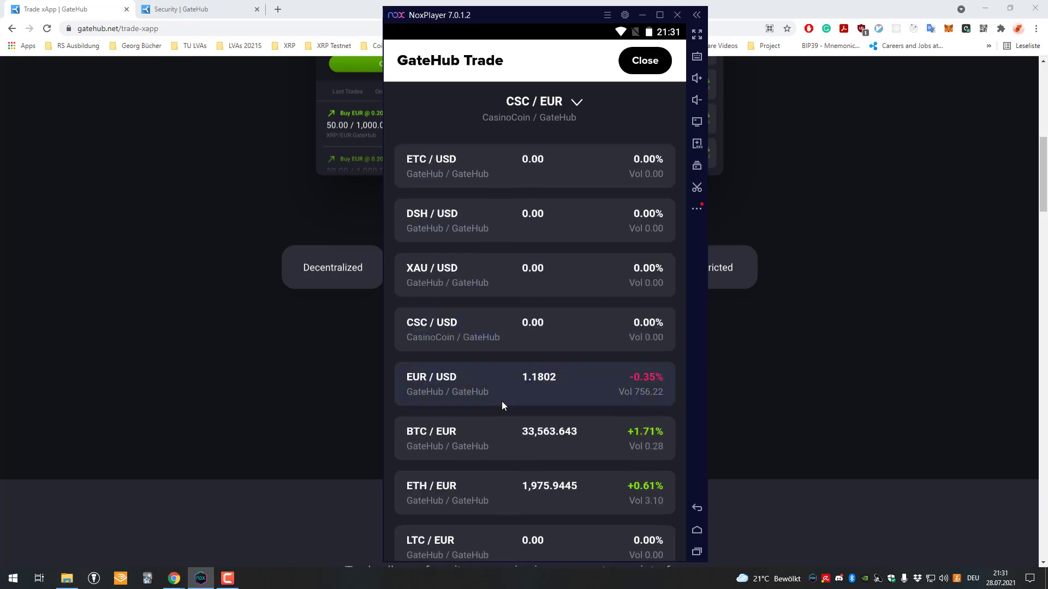
scroll(529, 264, down, 3)
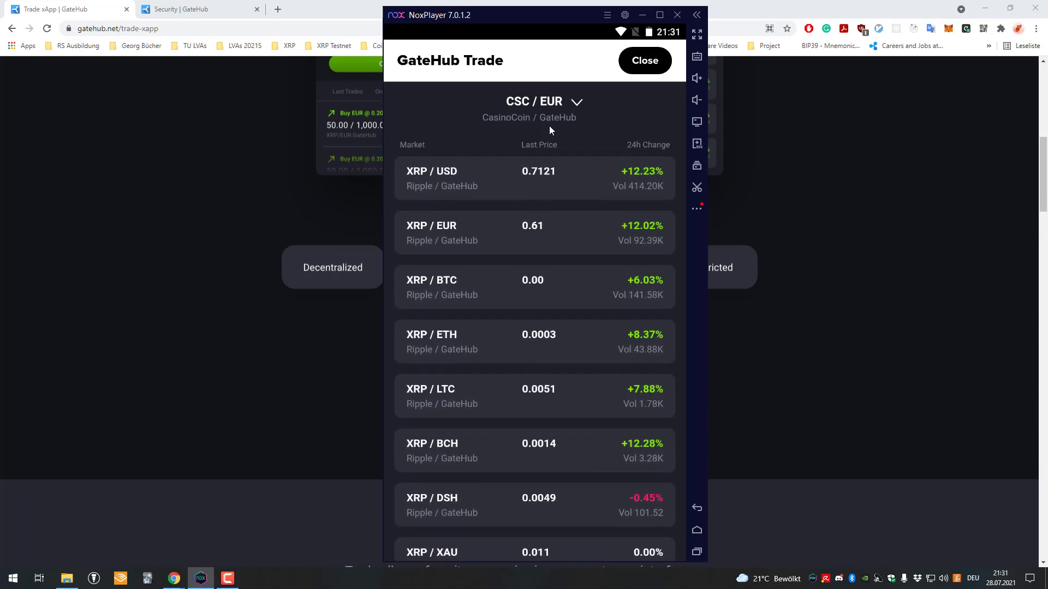
click(540, 104)
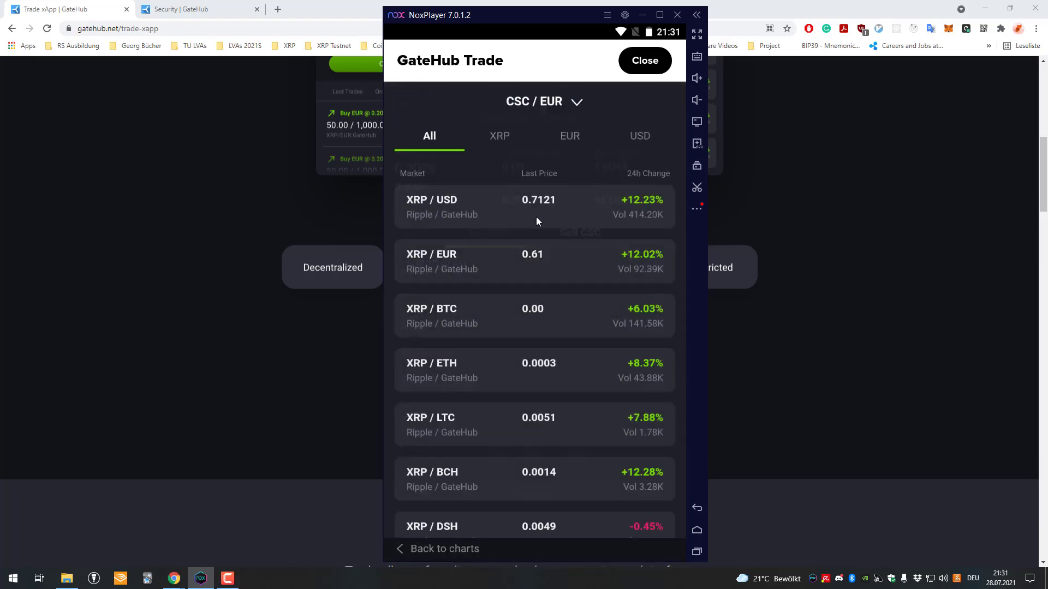
click(479, 275)
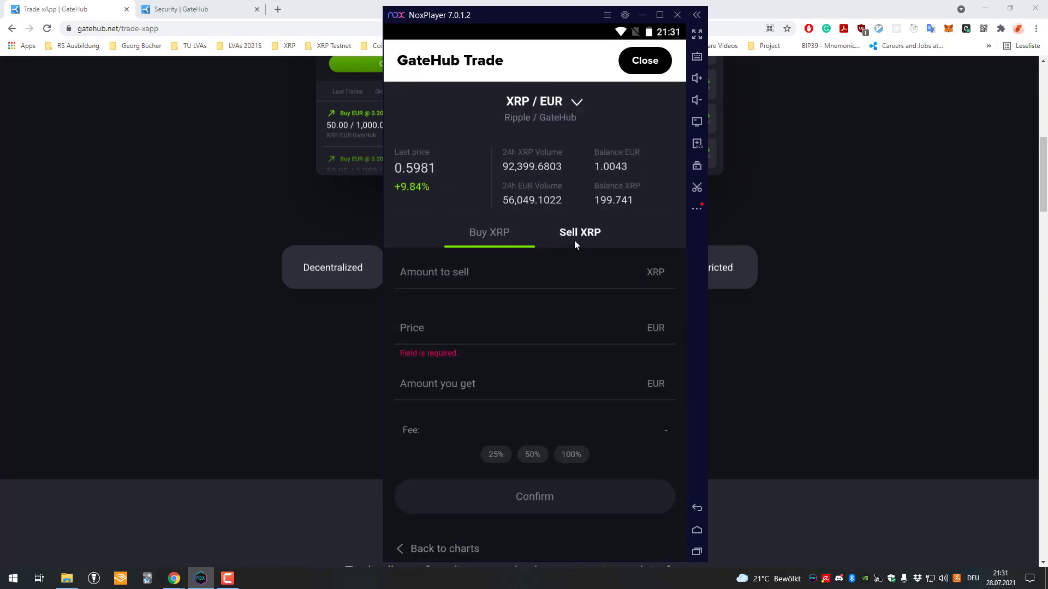
Switch the market to XRP/USD at 0.7121
click(549, 124)
click(501, 236)
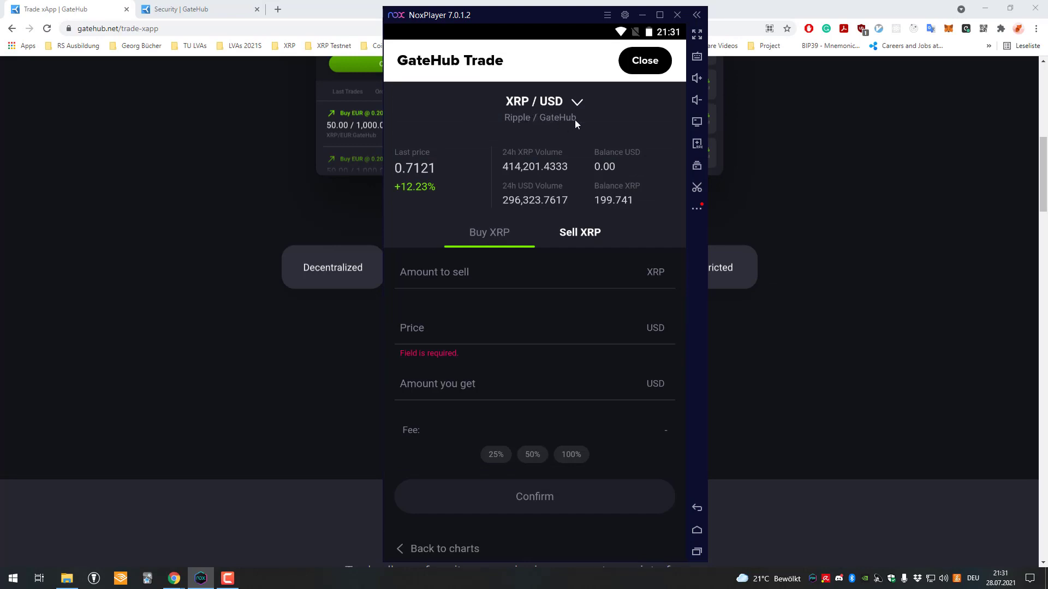
scroll(529, 195, down, 1)
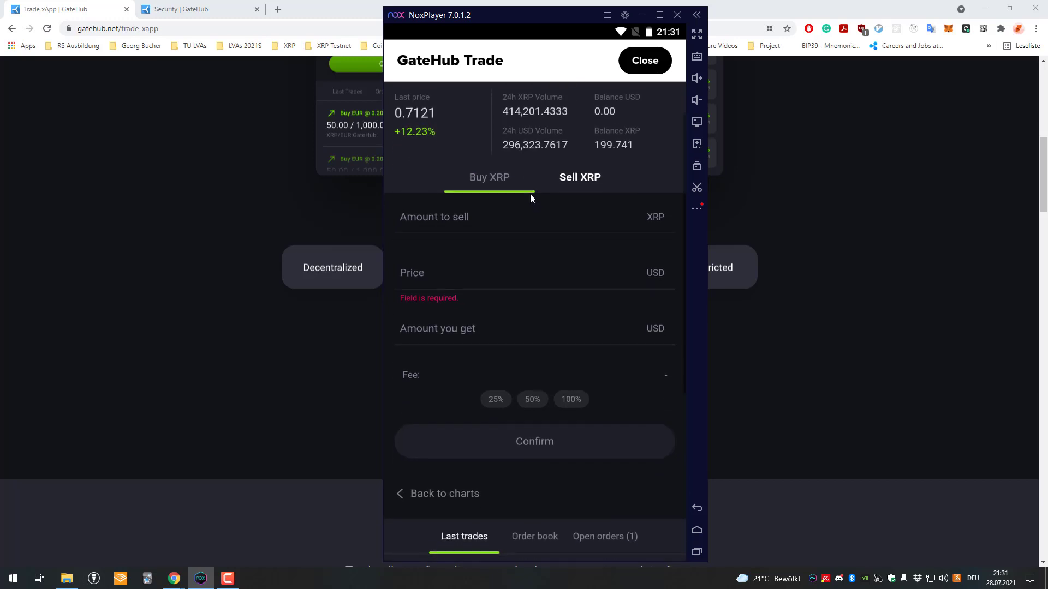
scroll(537, 241, up, 1)
Toggle between the Buy XRP and Sell XRP forms, ending in Sell XRP's amount field
click(499, 231)
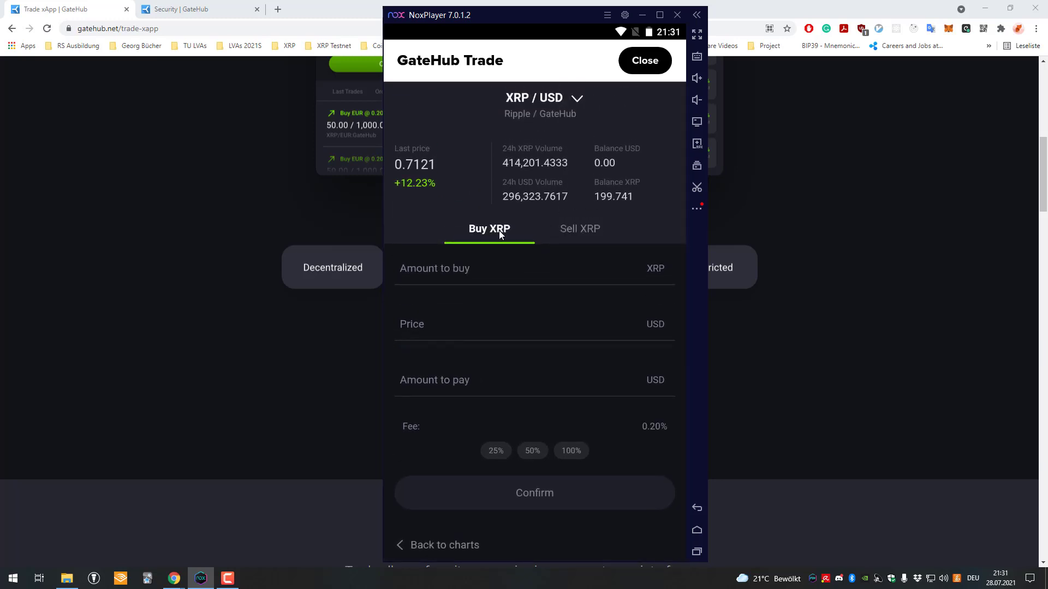
click(580, 239)
click(490, 232)
click(537, 240)
click(529, 238)
click(580, 235)
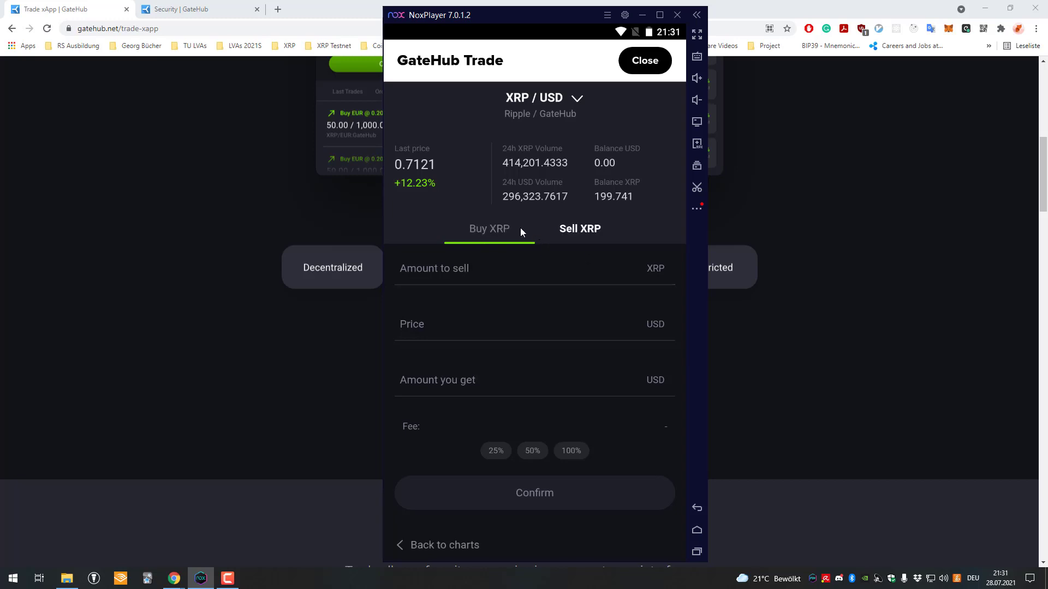
click(521, 229)
click(558, 235)
click(525, 268)
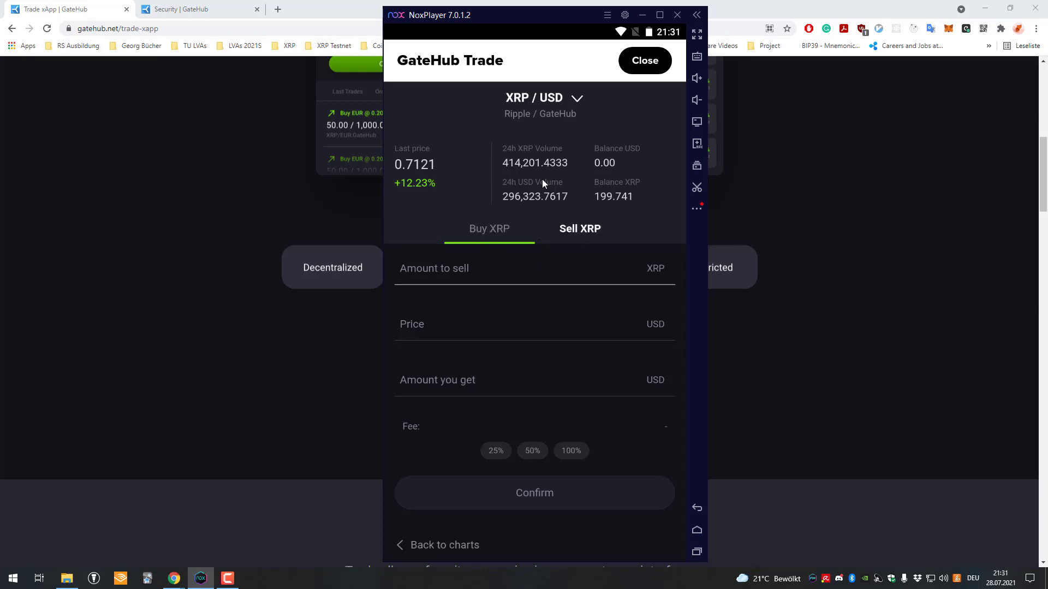
Reopen the pair list, keep XRP/USD, and leave the empty Sell XRP form showing
click(576, 106)
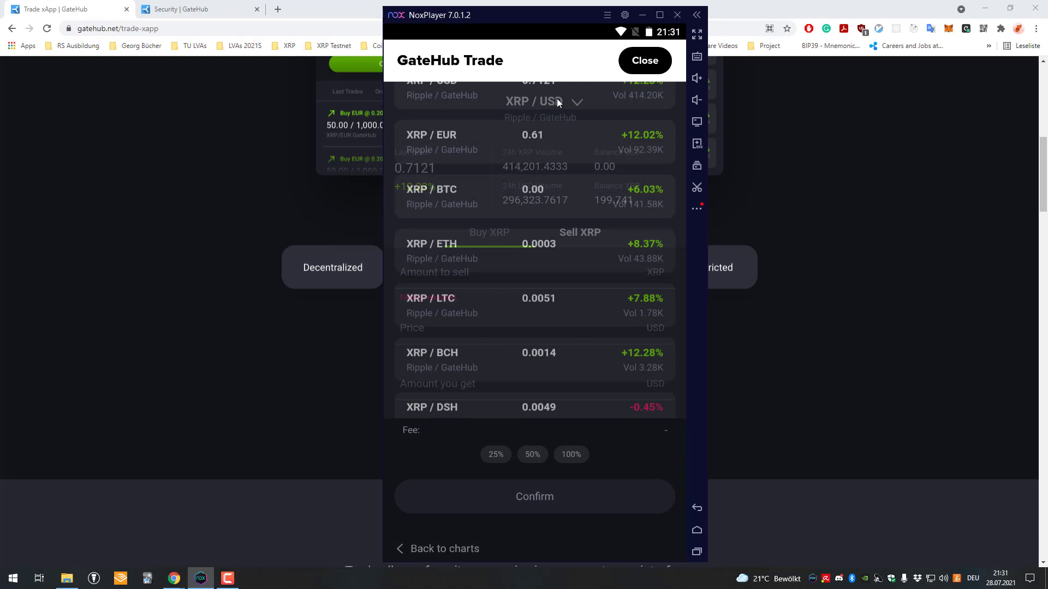
scroll(552, 256, down, 1)
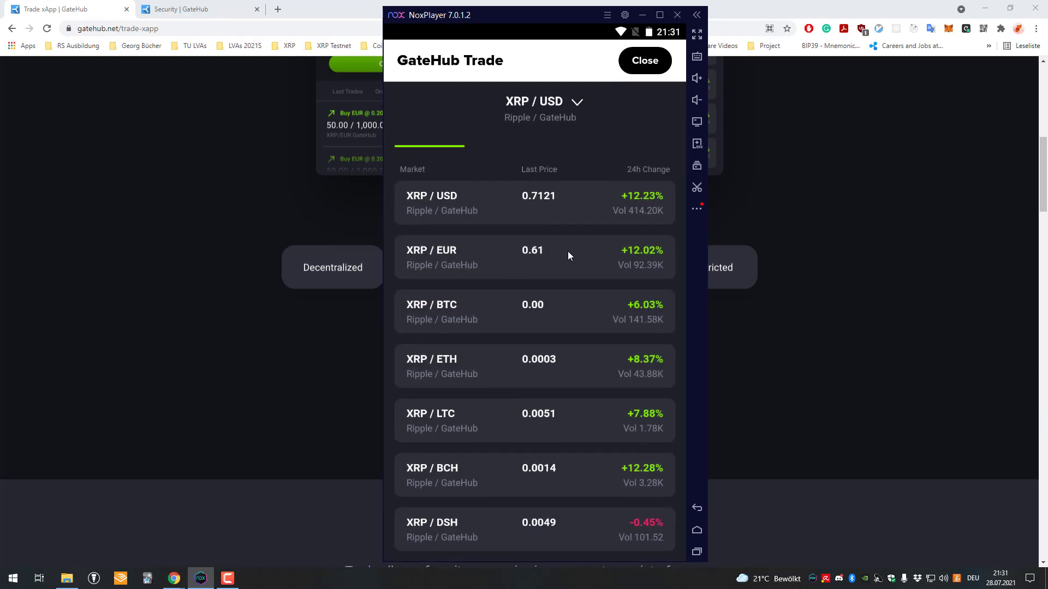
click(537, 172)
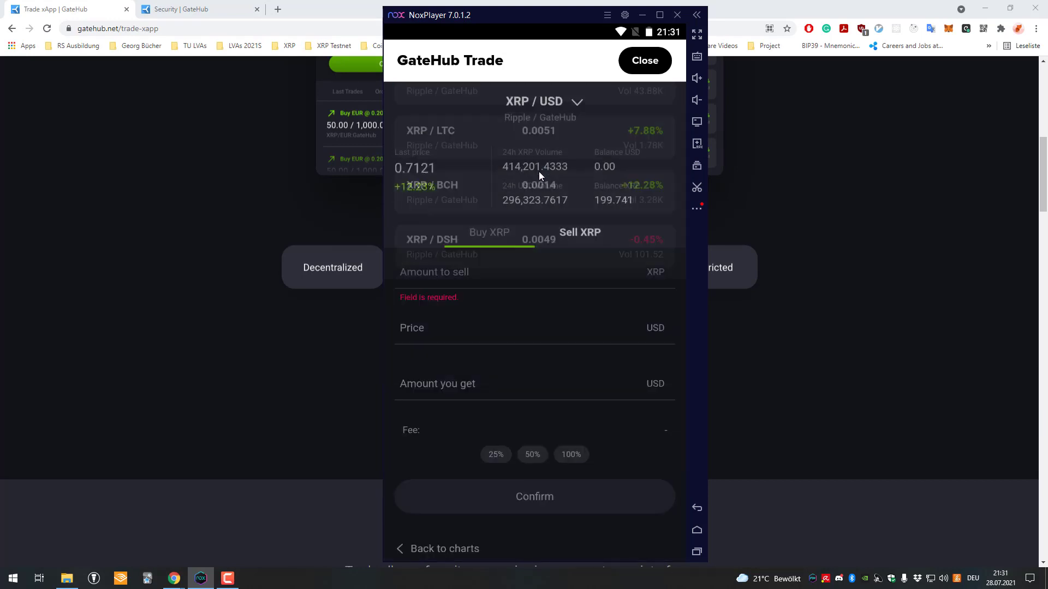
click(569, 236)
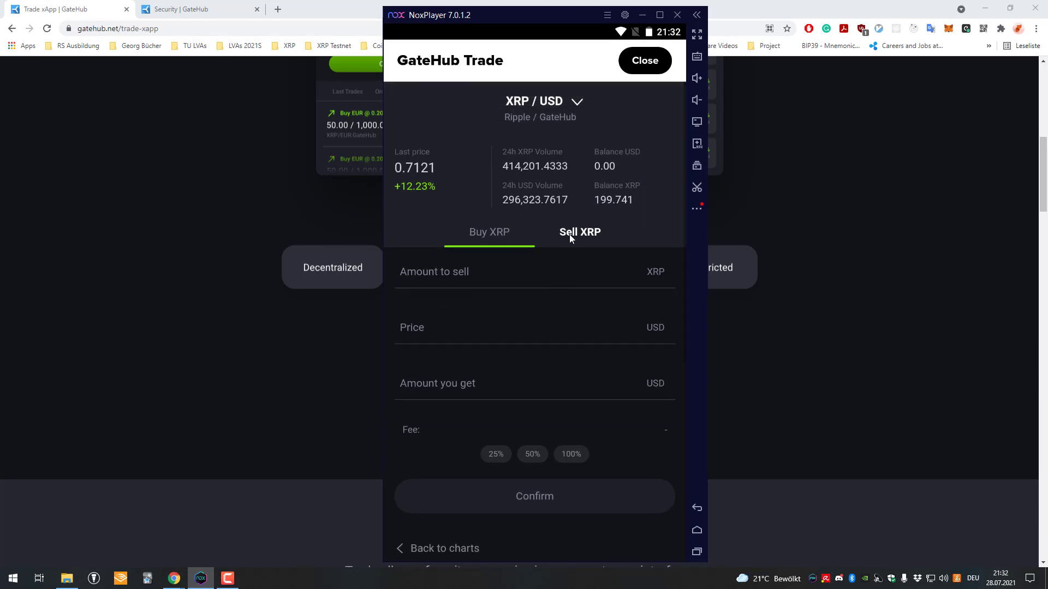
click(528, 238)
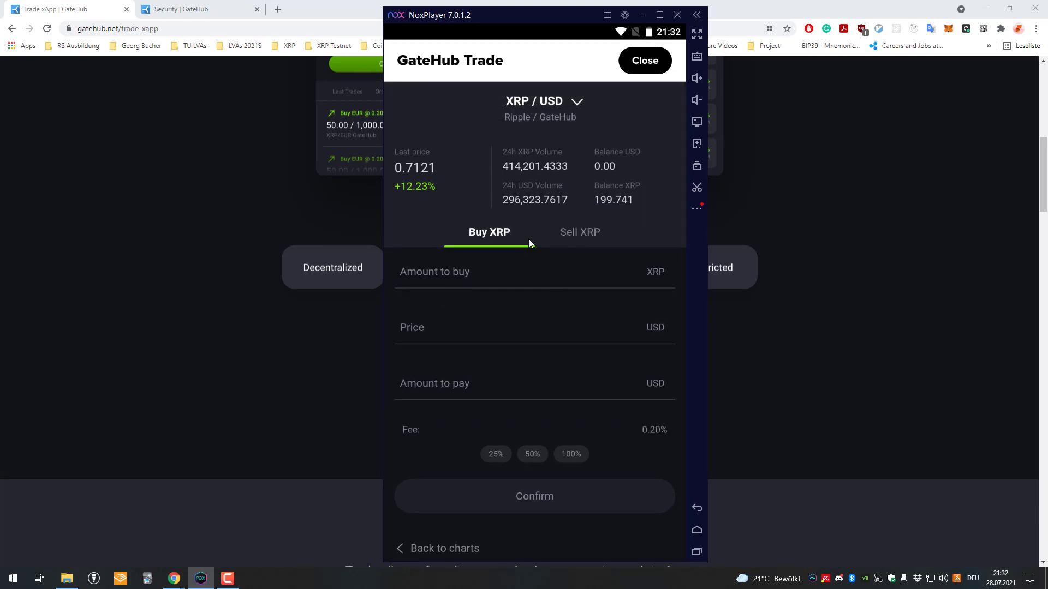
click(581, 234)
Enter a sell price of 0.7121 USD on the Sell XRP tab
click(528, 270)
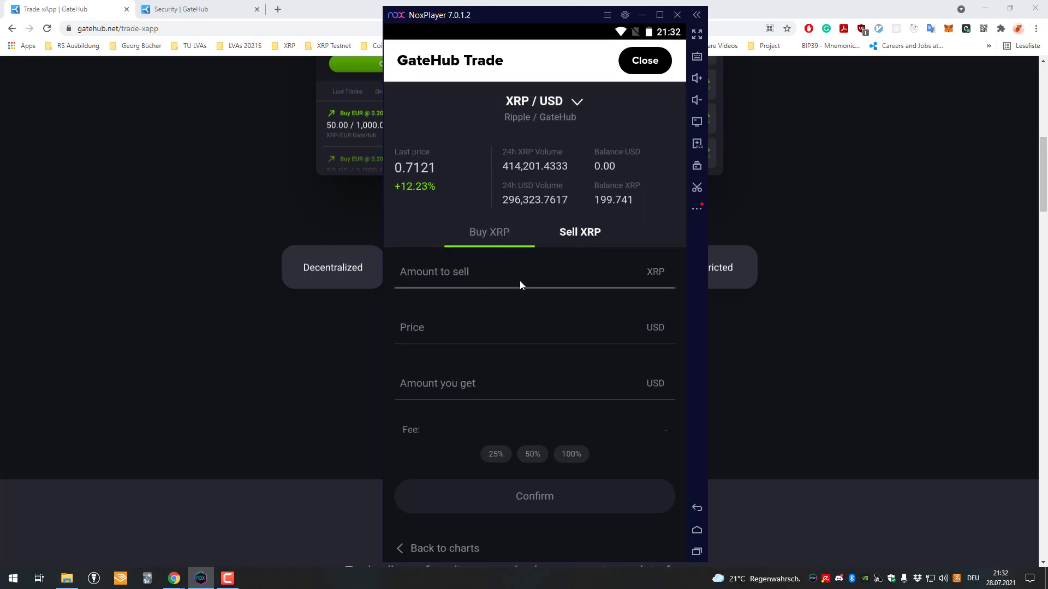
text(1)
click(514, 335)
mouse_move(542, 365)
mouse_down()
mouse_move(531, 257)
mouse_move(542, 379)
mouse_up()
click(420, 167)
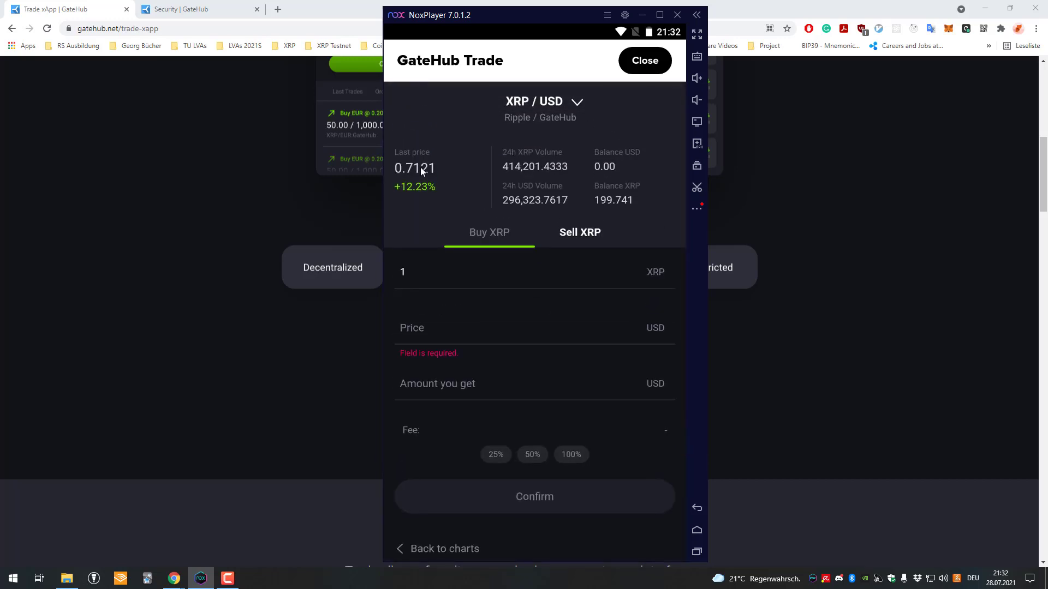
click(466, 335)
text(0.)
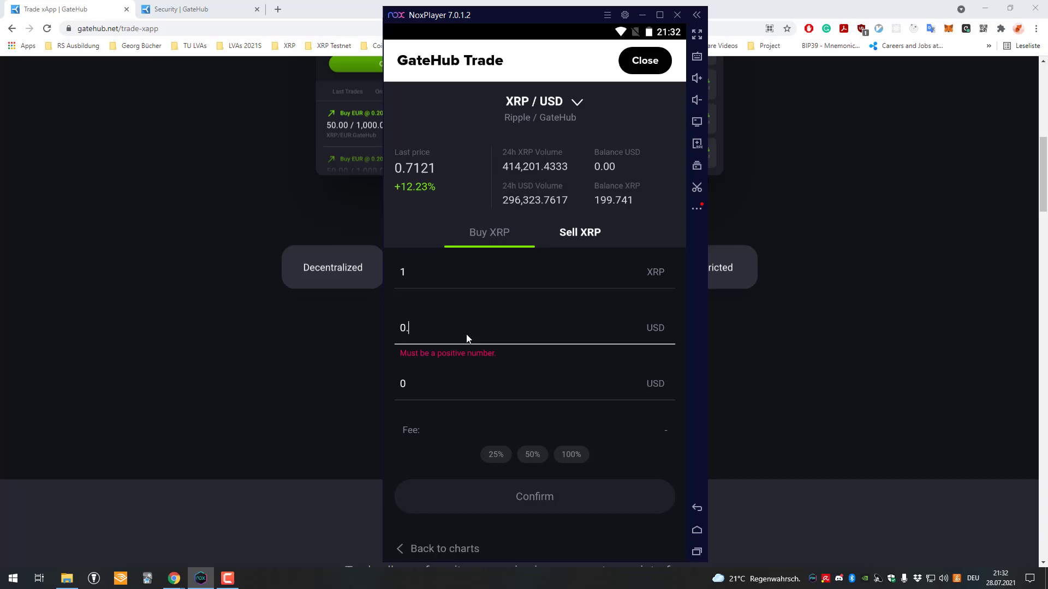
text(7121)
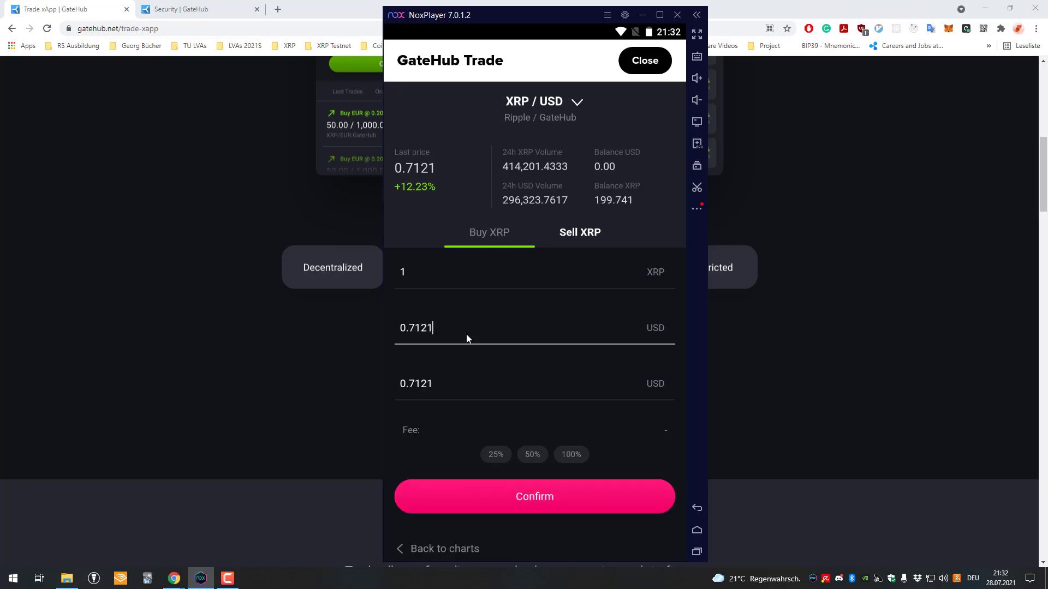
scroll(485, 341, down, 1)
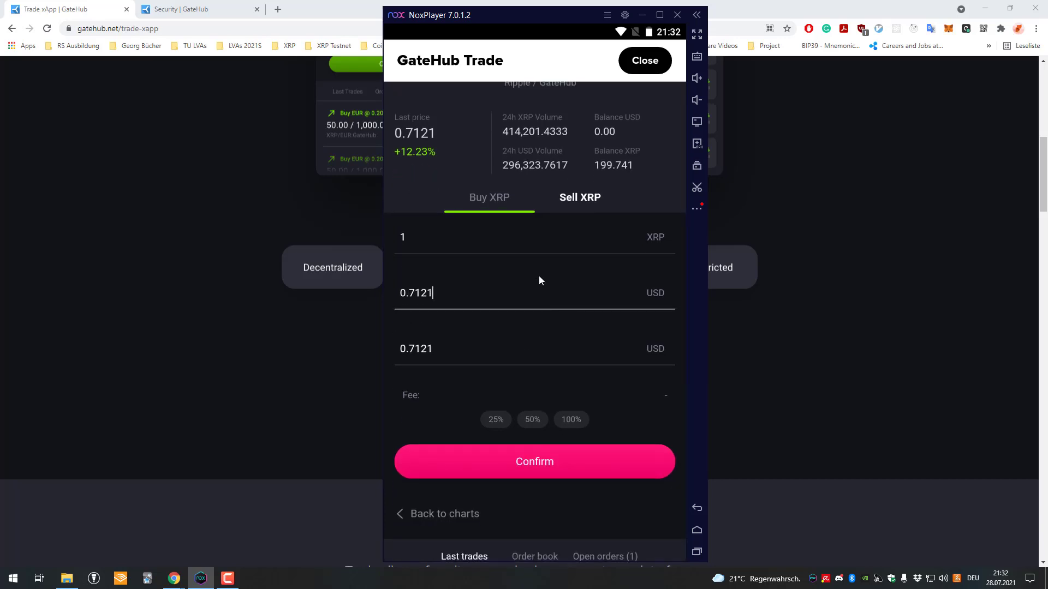
scroll(524, 305, up, 1)
Clear and retype the amount of XRP to sell
click(476, 254)
key(BackSpace)
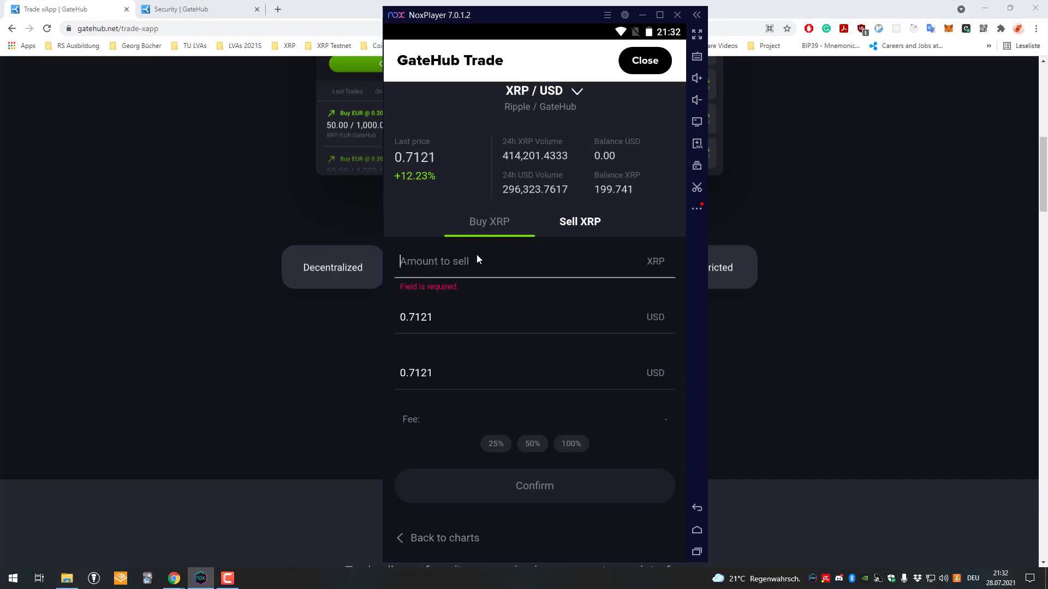
text(0.5)
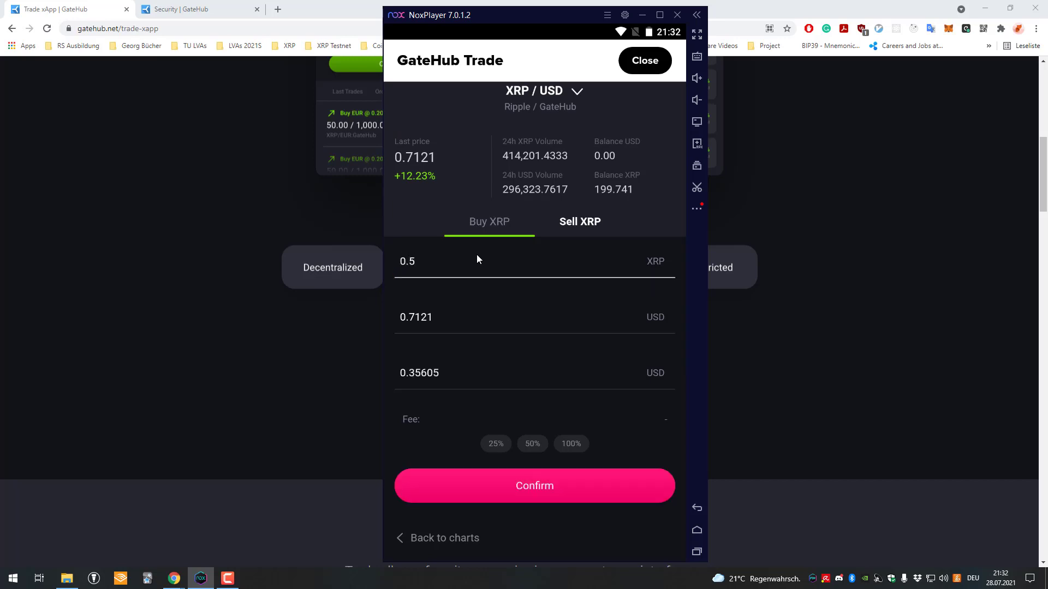
key(BackSpace)
text(3)
key(BackSpace)
Set the amount to 0.1 XRP, submit the sell offer and slide to accept it
text(1)
click(548, 481)
scroll(532, 406, down, 3)
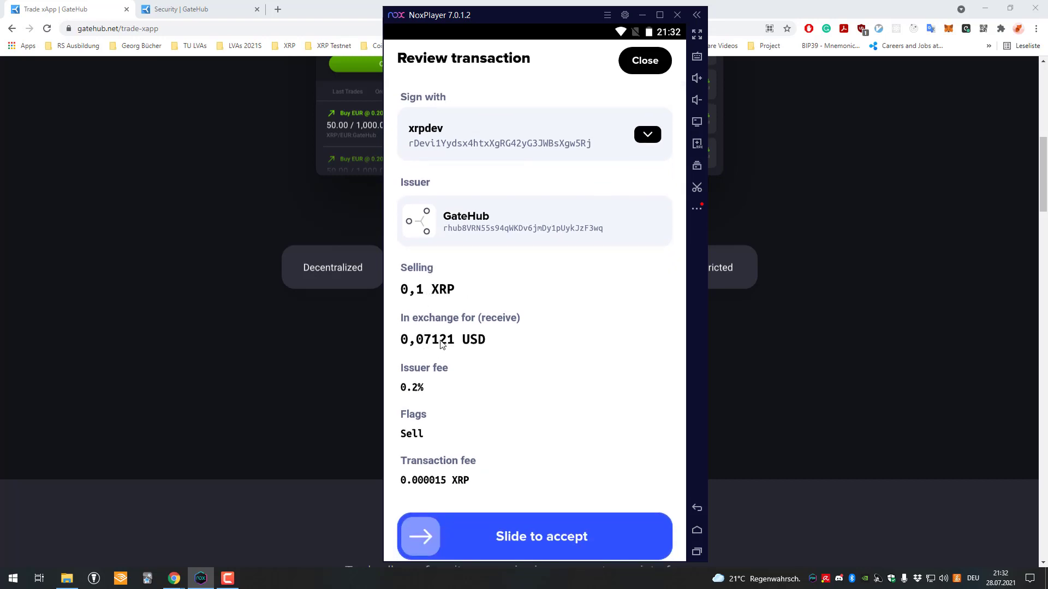
scroll(443, 328, down, 1)
drag(420, 517, 649, 517)
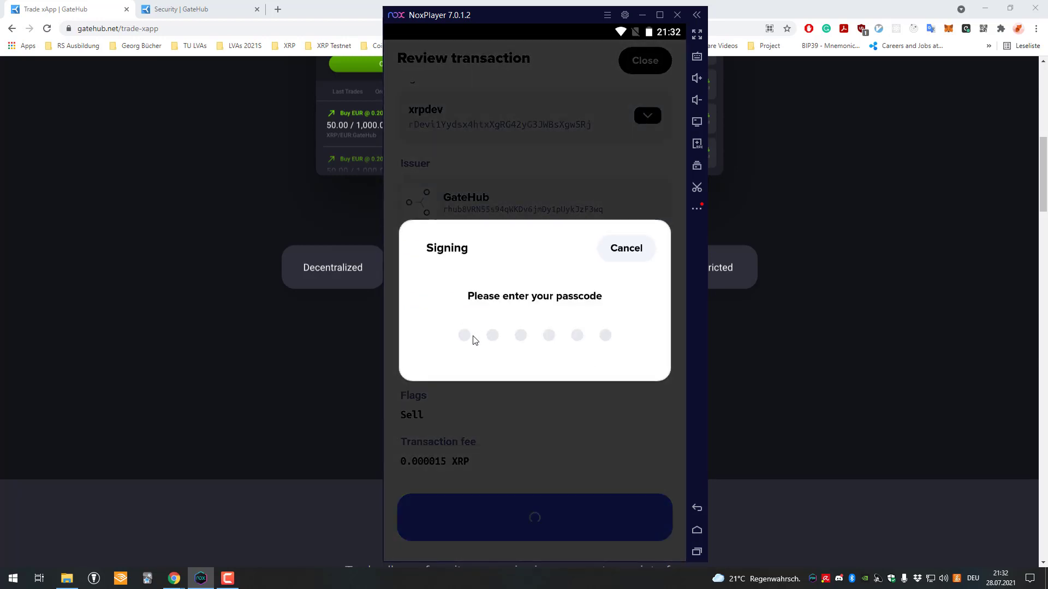
Sign with the passcode, dismiss the success screen and close GateHub Trade
text(123456)
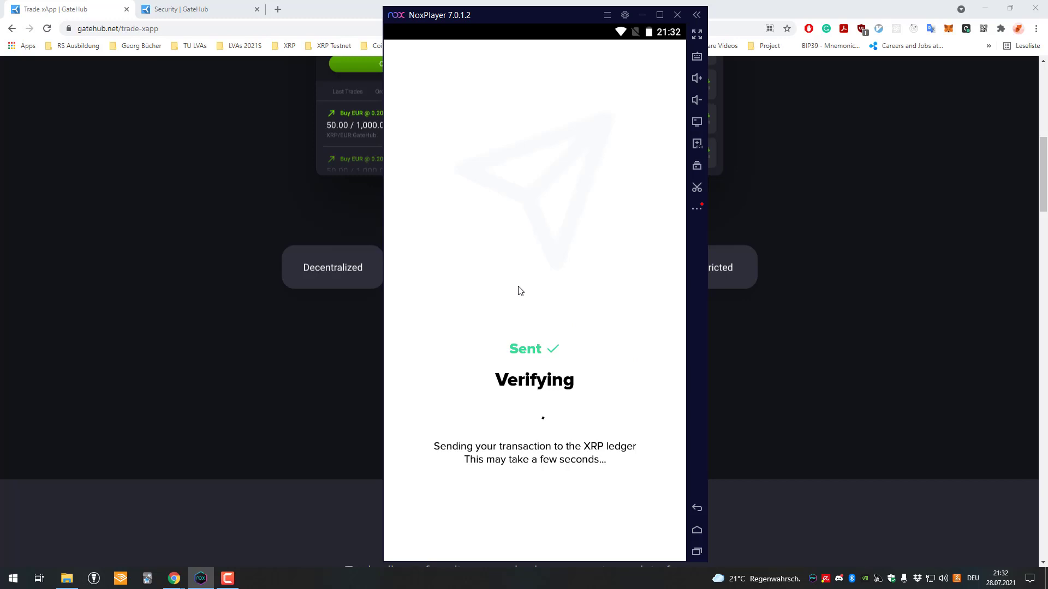
click(576, 524)
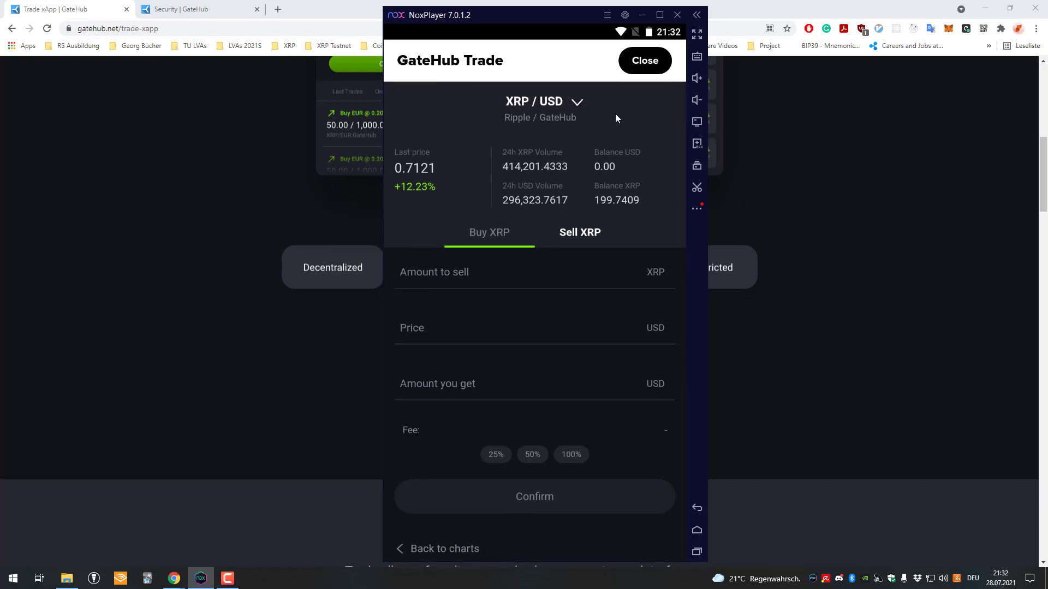
click(644, 60)
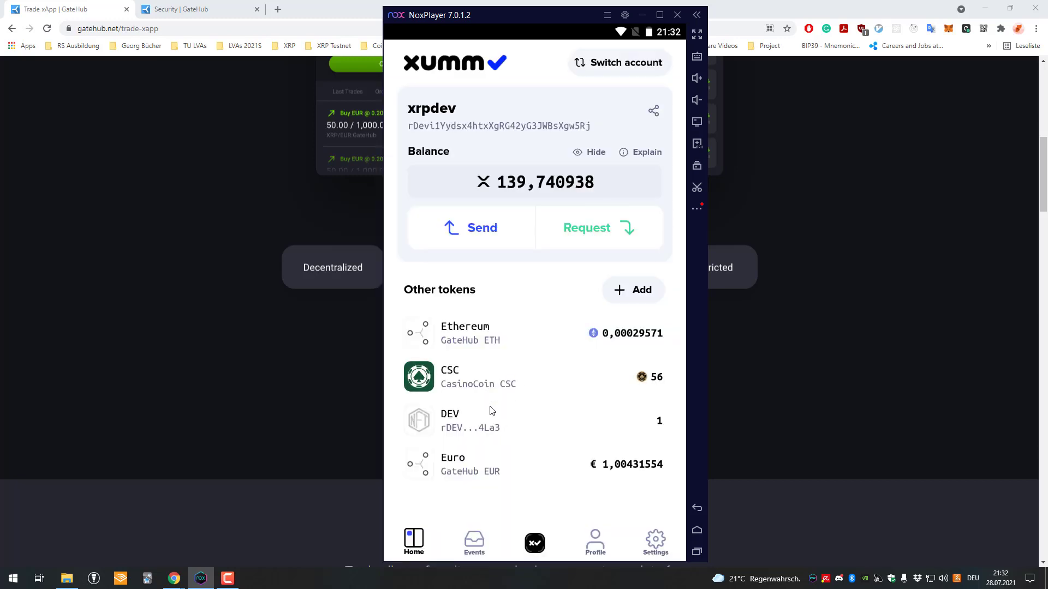
Open Events and view the 0,1 XRP/USD Create offer transaction details
click(467, 549)
key(Escape)
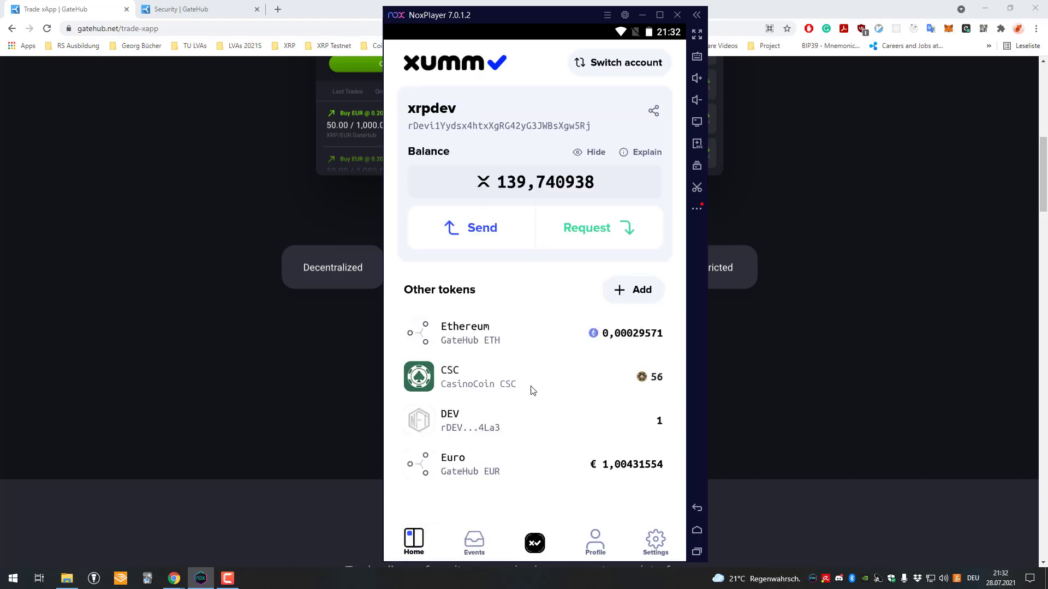
click(473, 543)
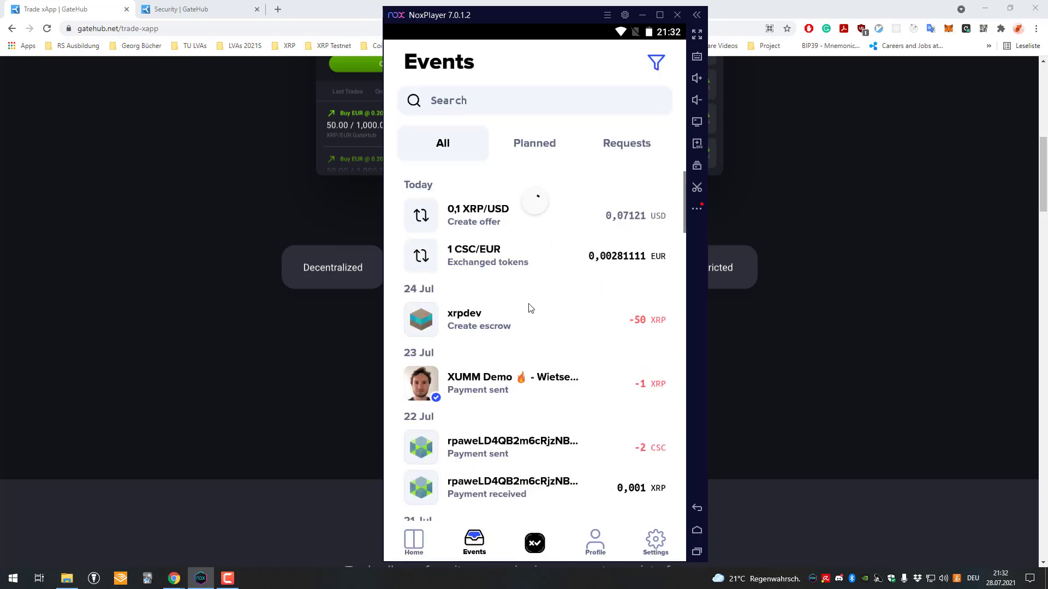
click(519, 218)
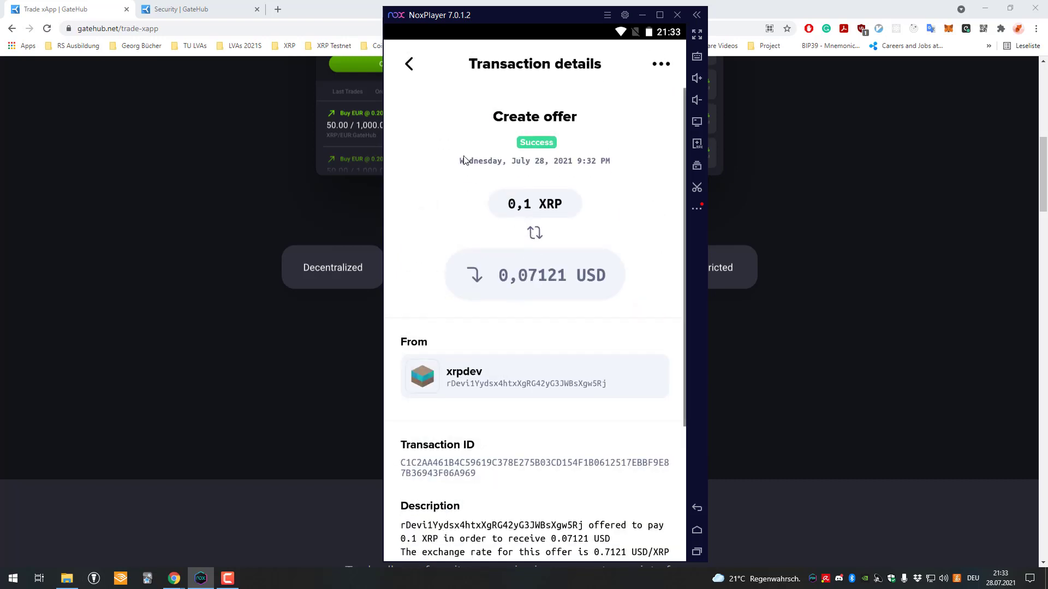
scroll(464, 159, down, 3)
scroll(531, 374, up, 3)
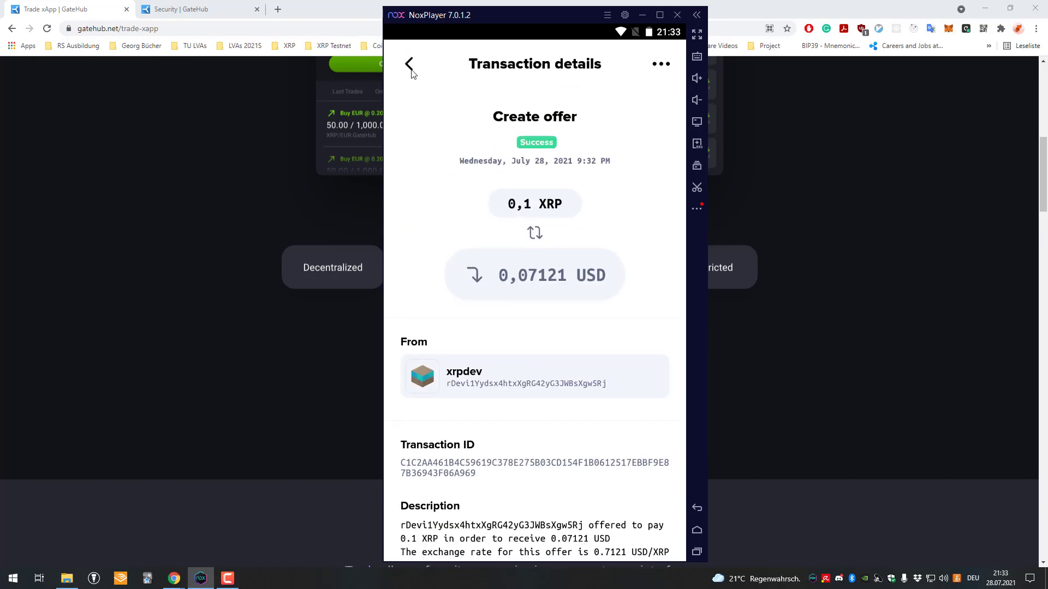
click(409, 65)
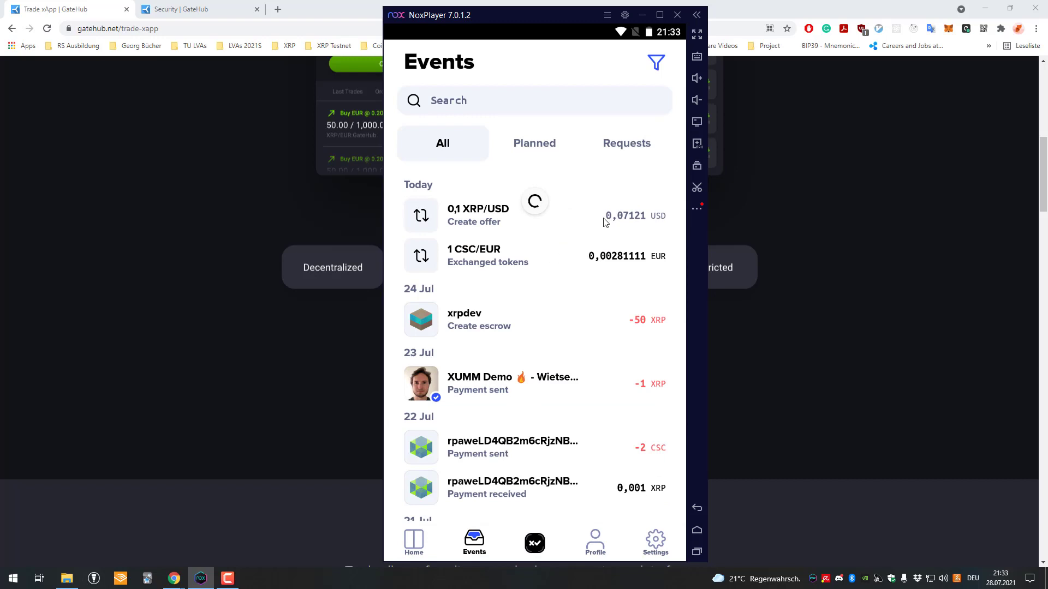
Return to Events from the home screen and recheck the 0,1 XRP/USD Create offer details
click(431, 545)
click(475, 549)
click(427, 549)
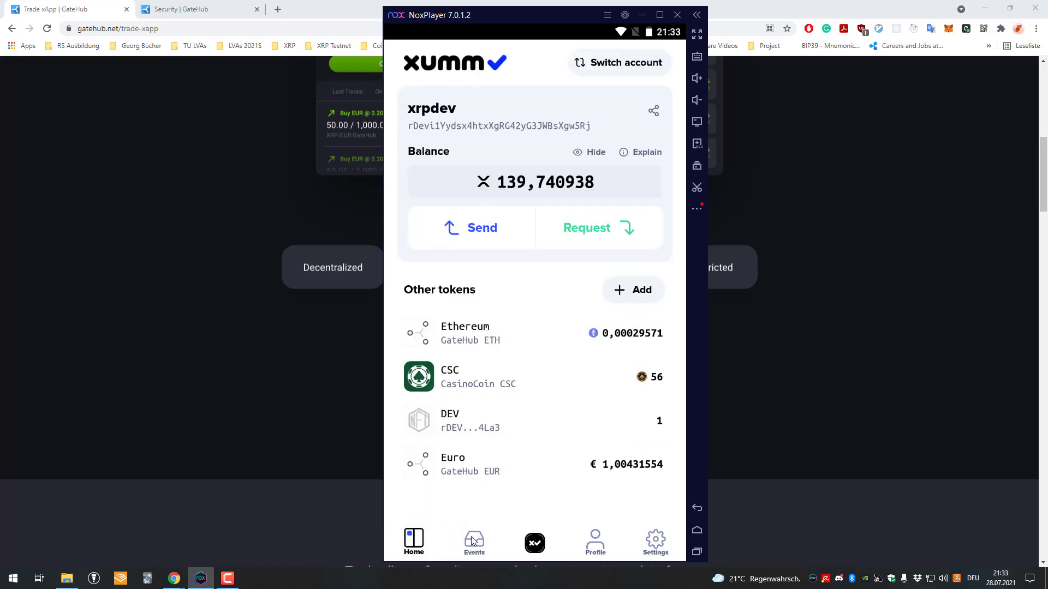
click(475, 547)
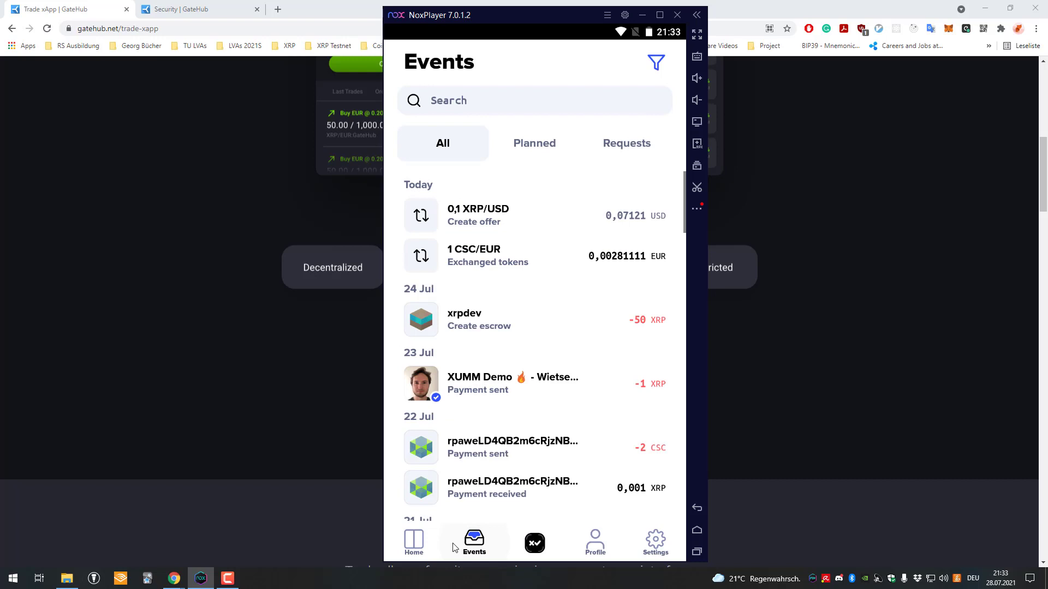
click(430, 550)
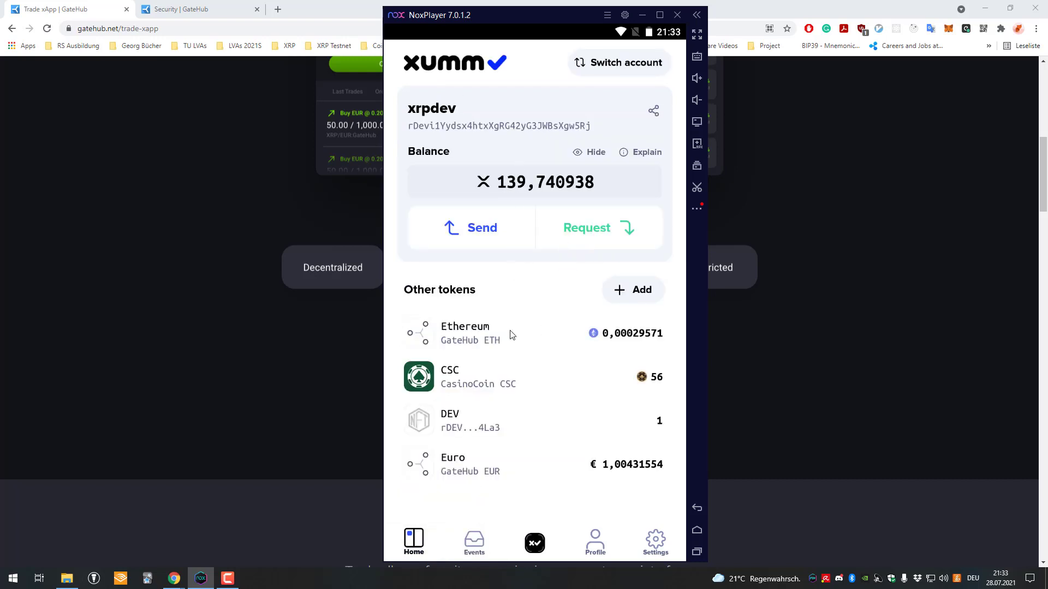
click(472, 547)
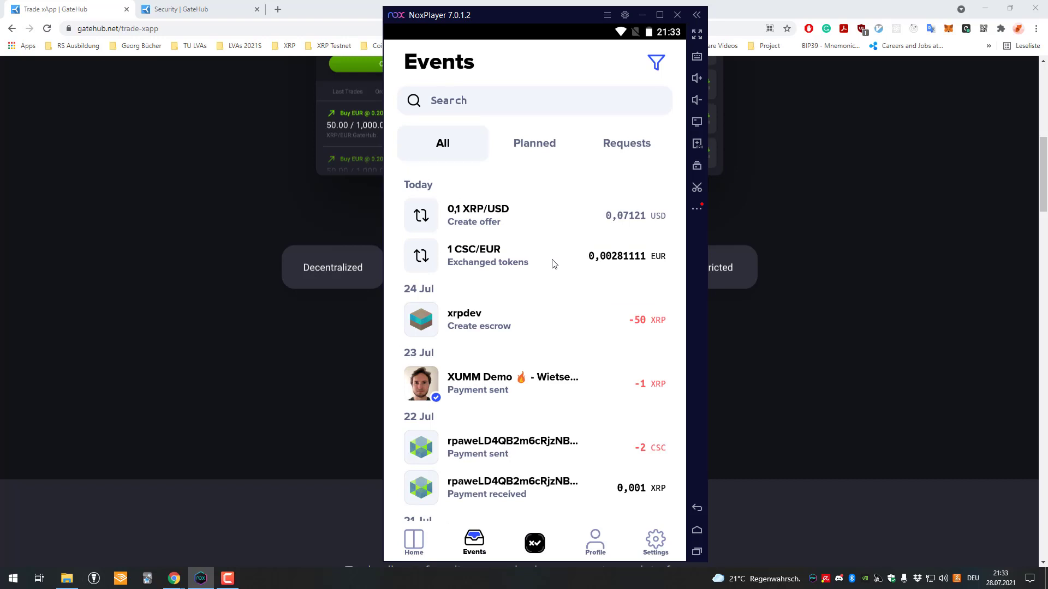
click(556, 227)
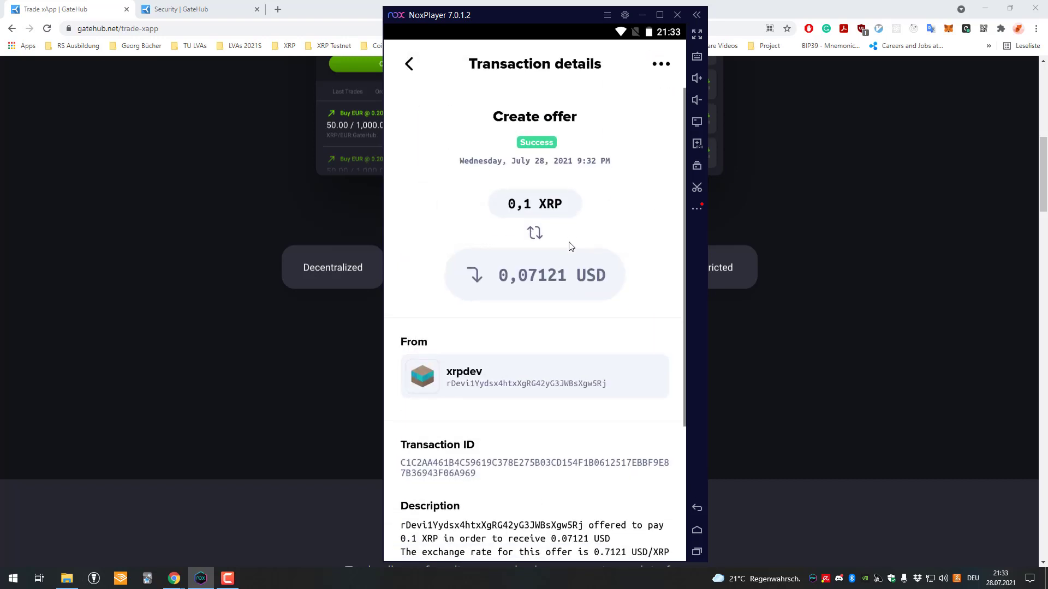
click(410, 74)
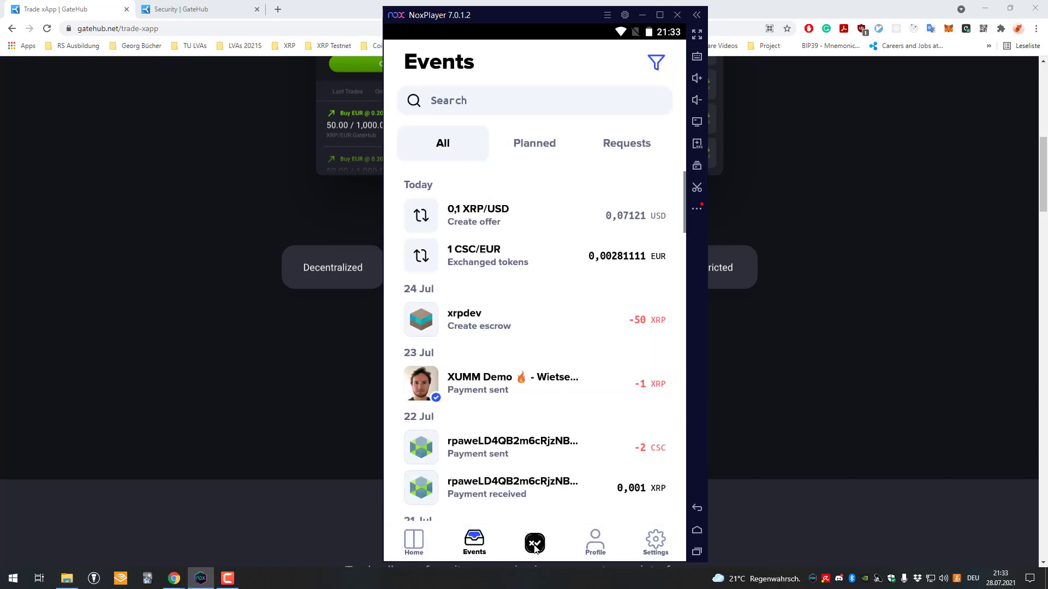
click(535, 545)
Cancel the 0.1000 XRP/USD sell order from Open orders and sign the cancellation with the passcode
drag(533, 297, 531, 382)
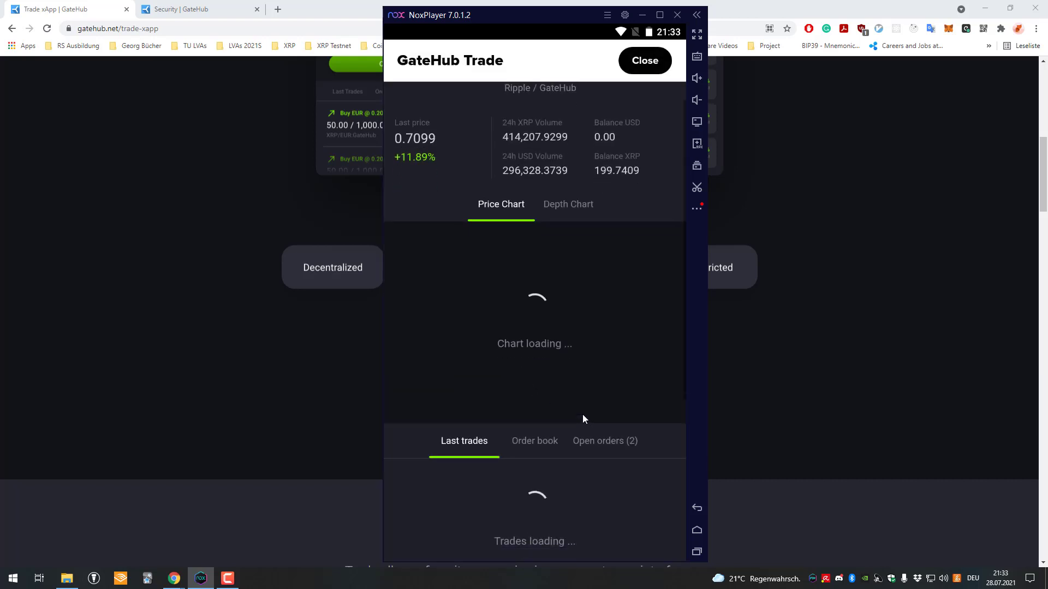
click(603, 376)
scroll(577, 349, down, 3)
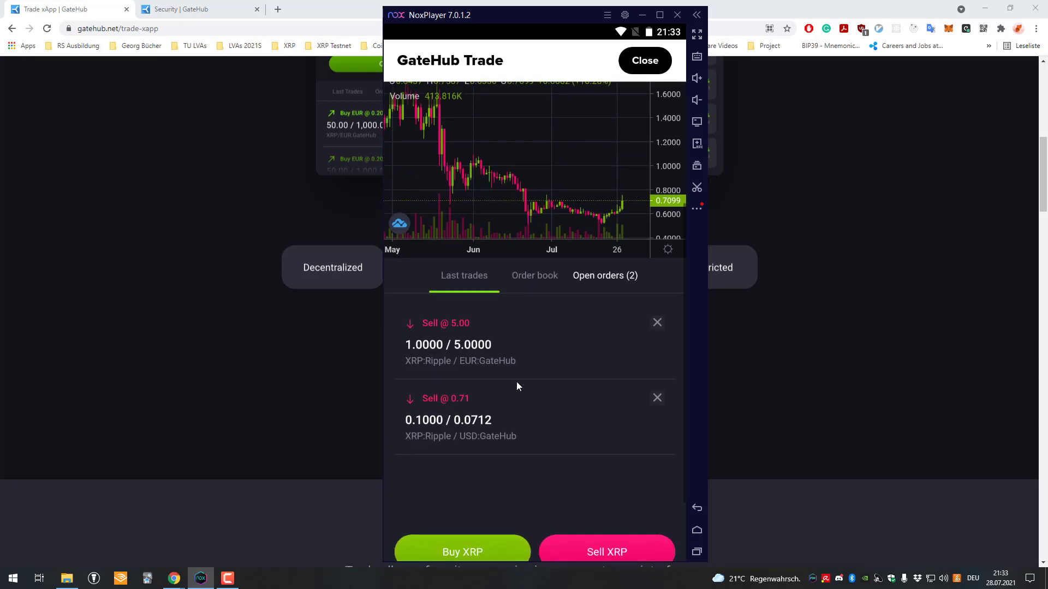
scroll(537, 405, down, 2)
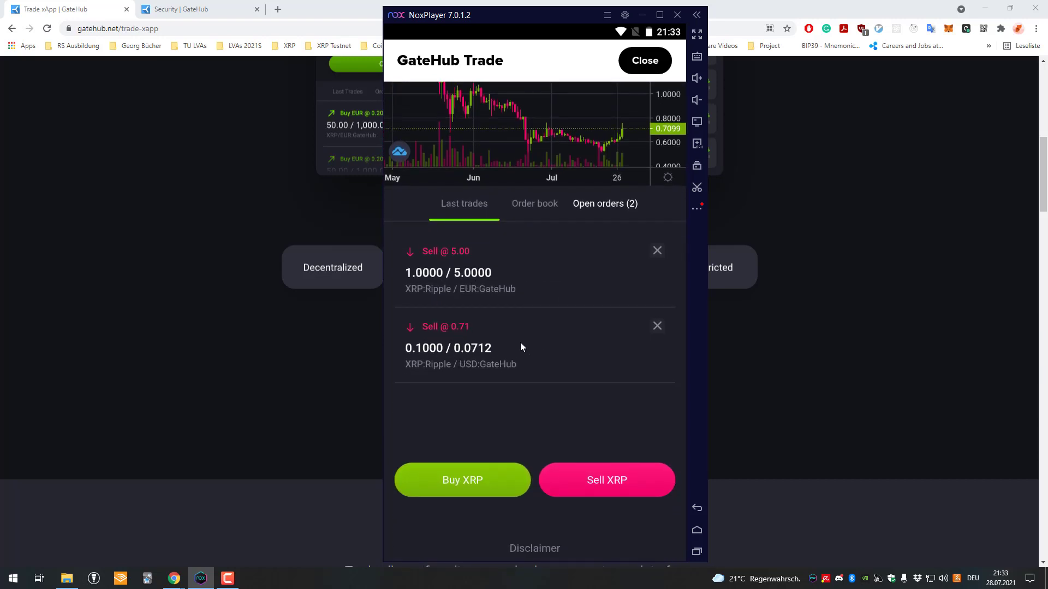
click(655, 327)
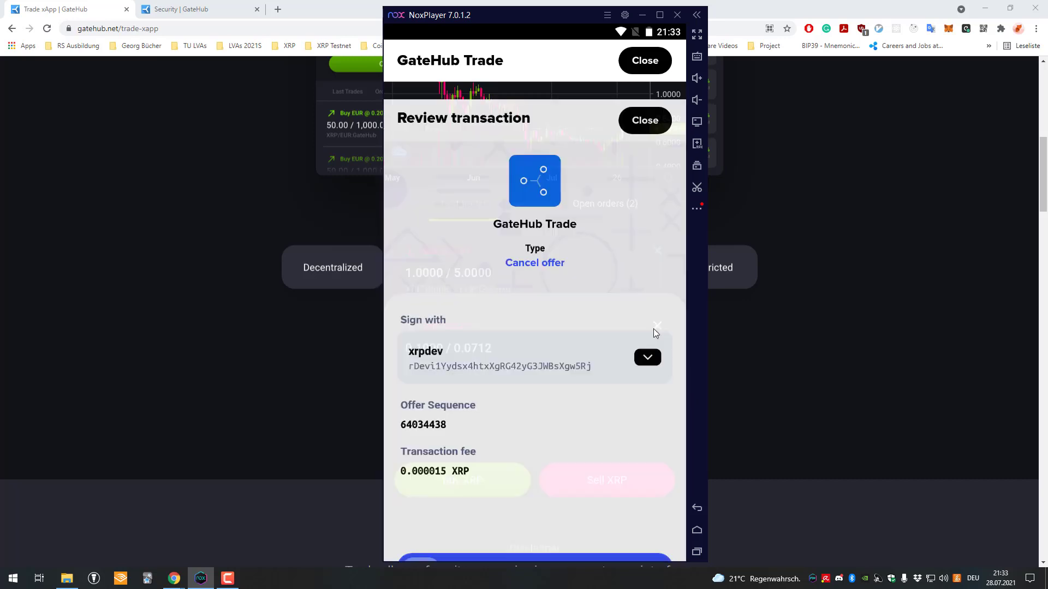
drag(439, 517, 622, 517)
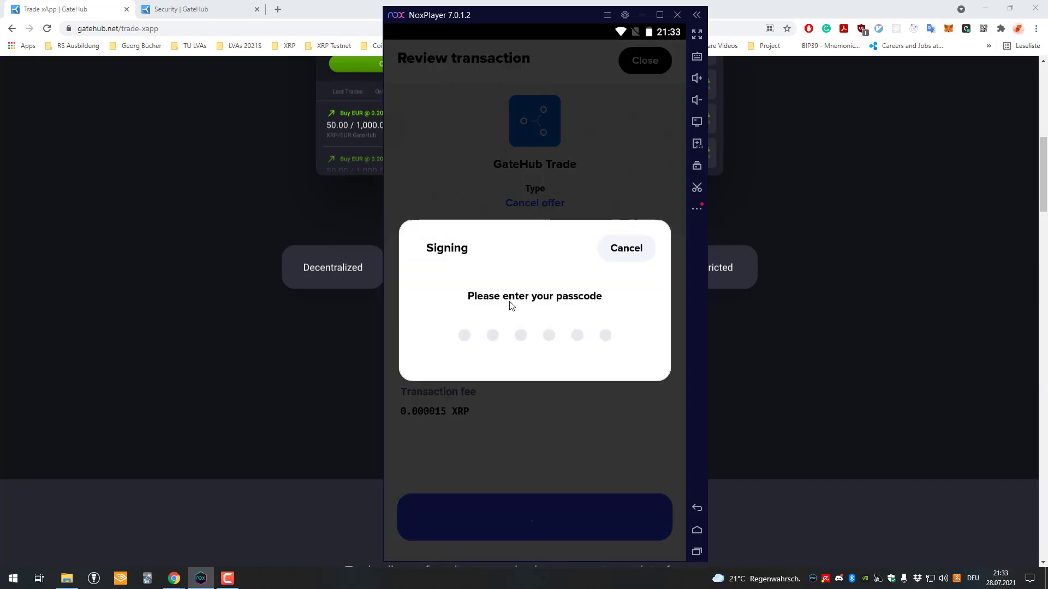
text(123456)
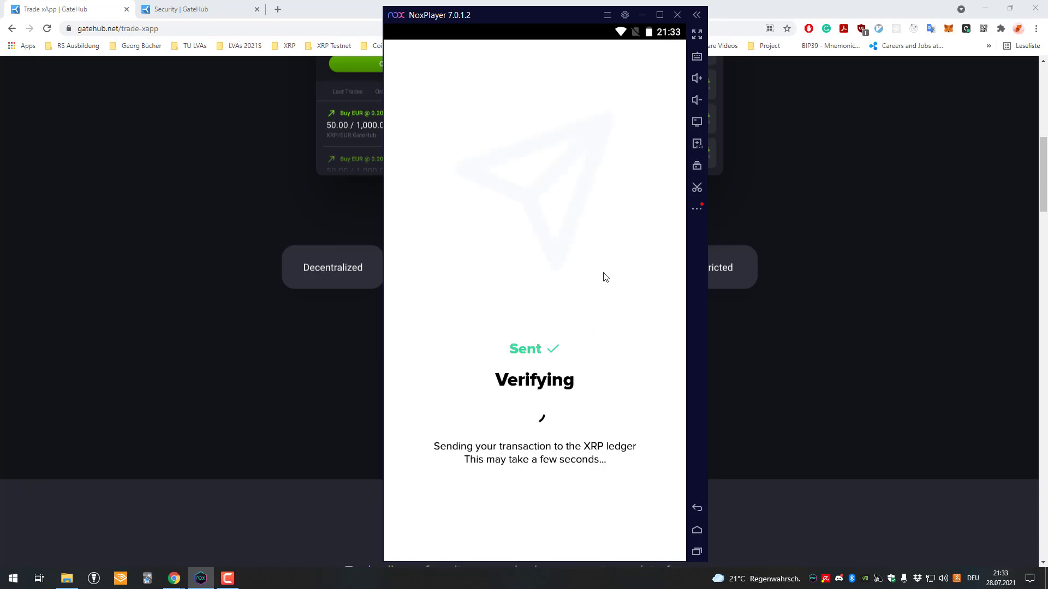
click(587, 509)
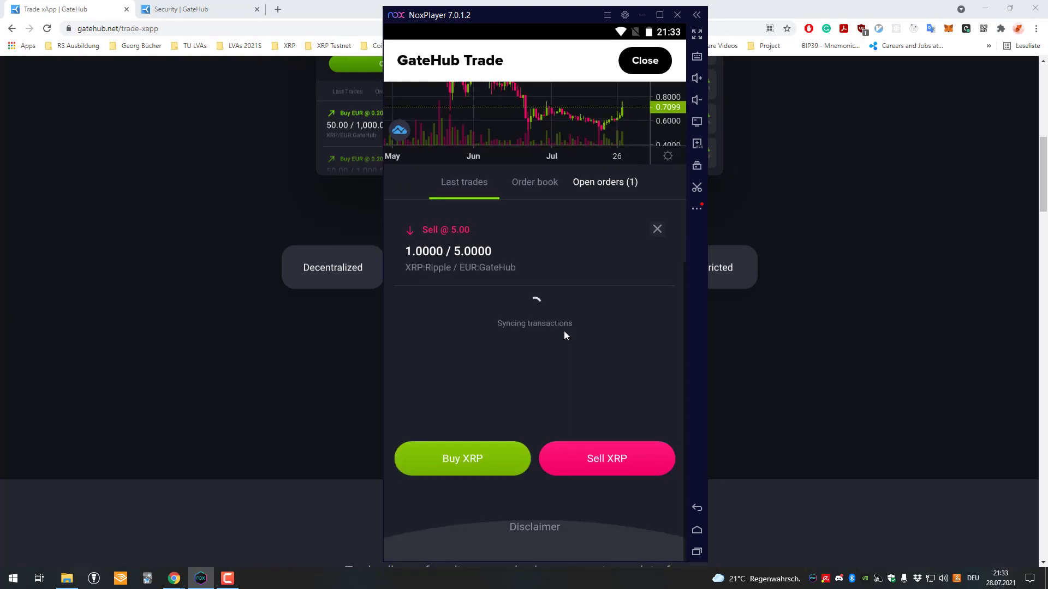
Switch the GateHub Trade market to XRP/EUR
drag(565, 330, 554, 470)
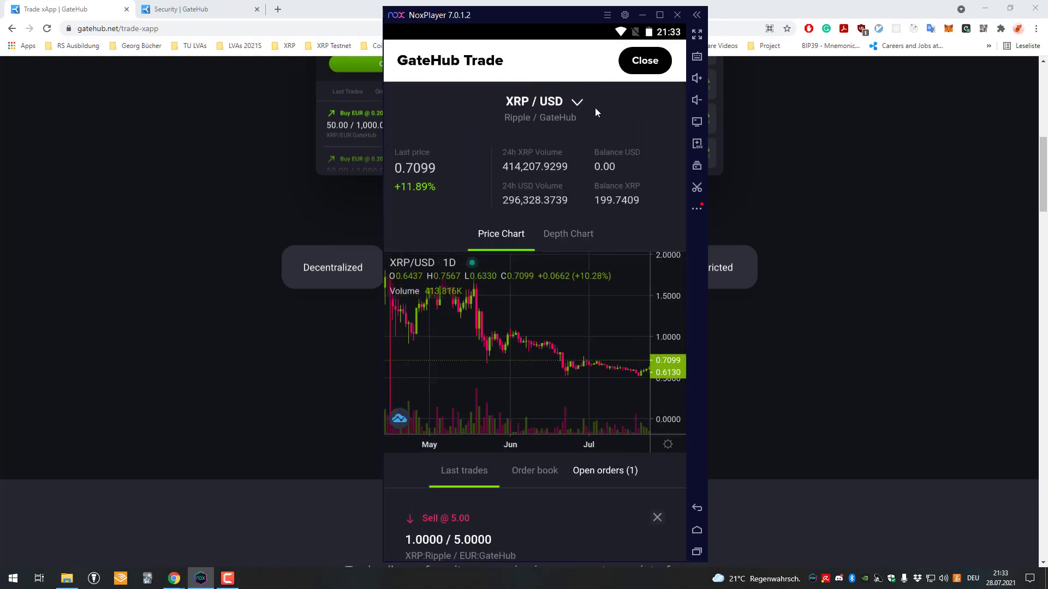
click(592, 109)
drag(526, 319, 612, 396)
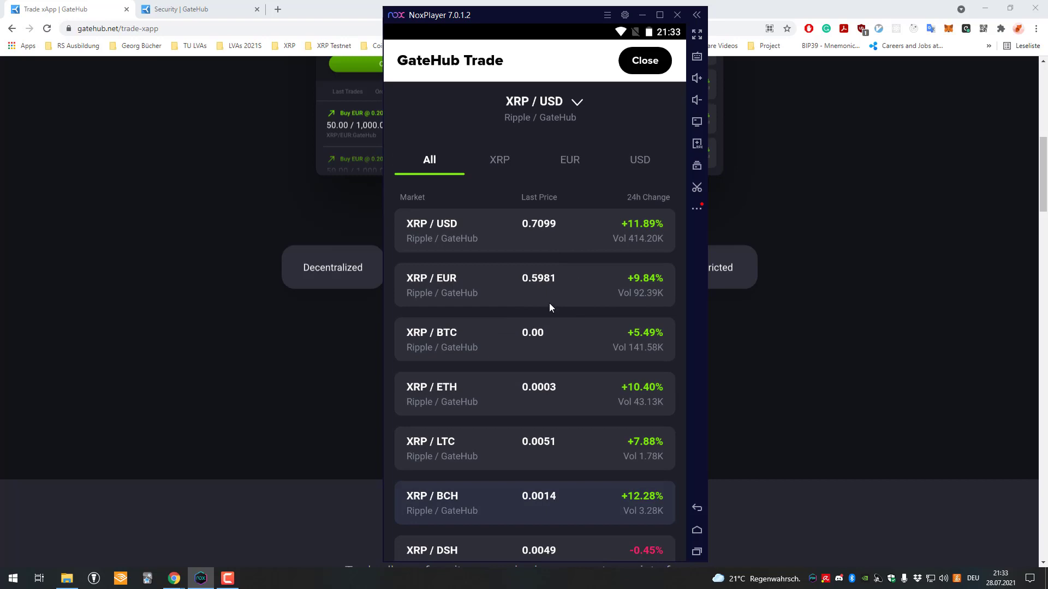
click(495, 283)
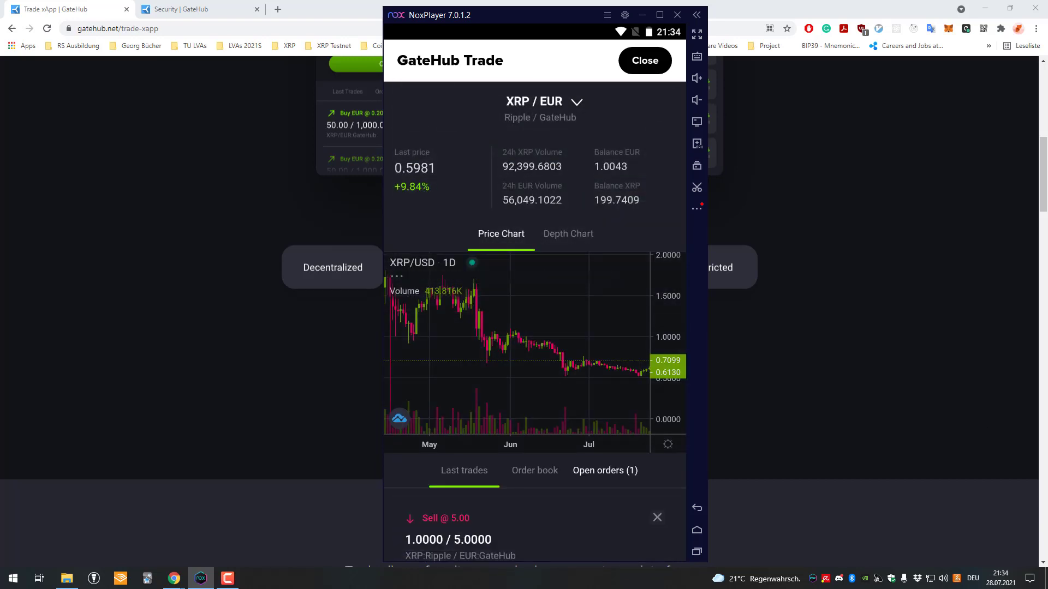